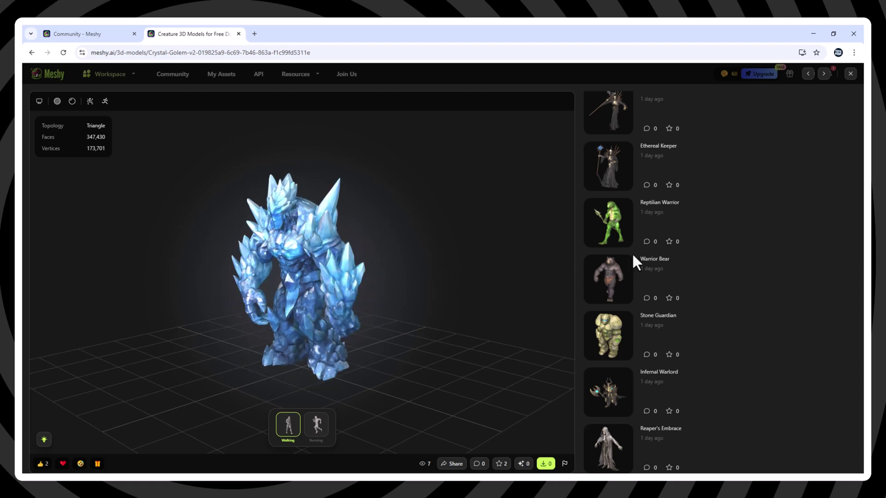
# Step: View the Reptilian Warrior community model, then go to the Meshy home page
pyautogui.click(647, 239)
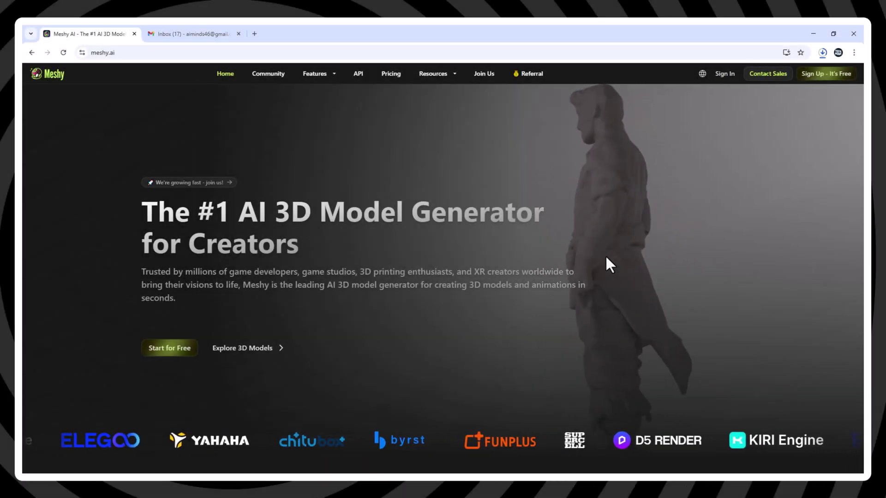
pyautogui.scroll(-5, 531, 304)
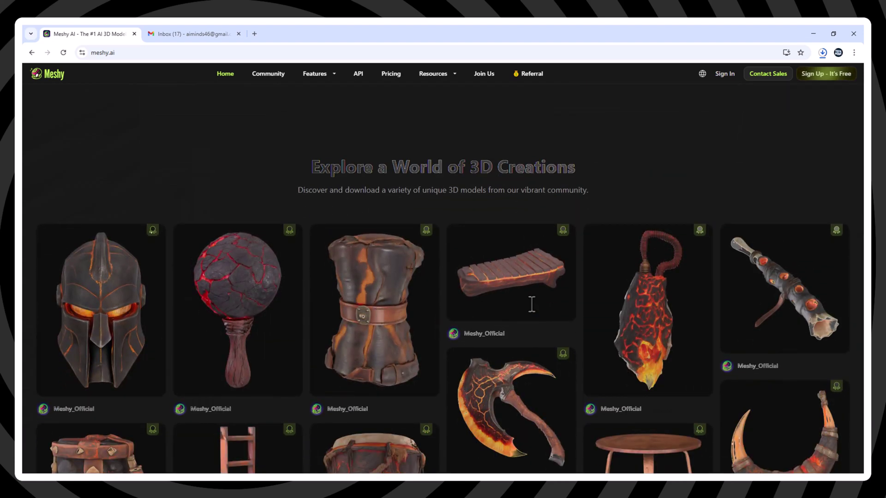
pyautogui.scroll(-1, 532, 305)
pyautogui.scroll(-1, 533, 312)
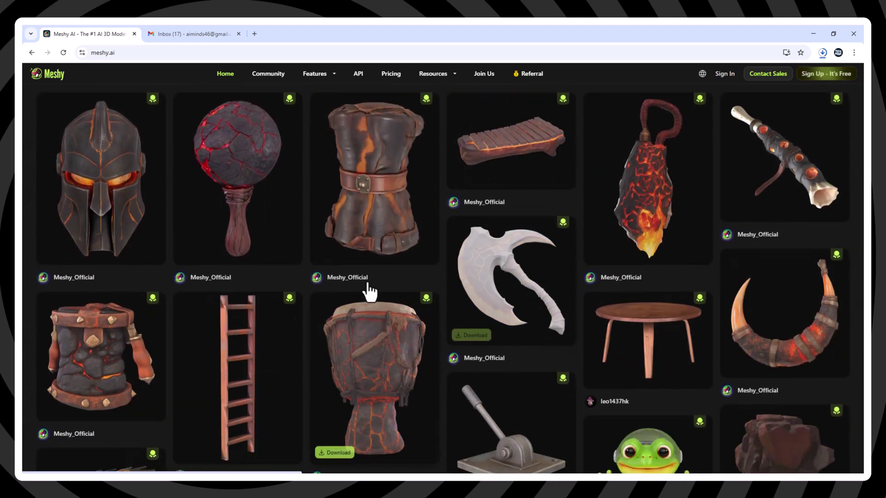
pyautogui.moveTo(647, 180)
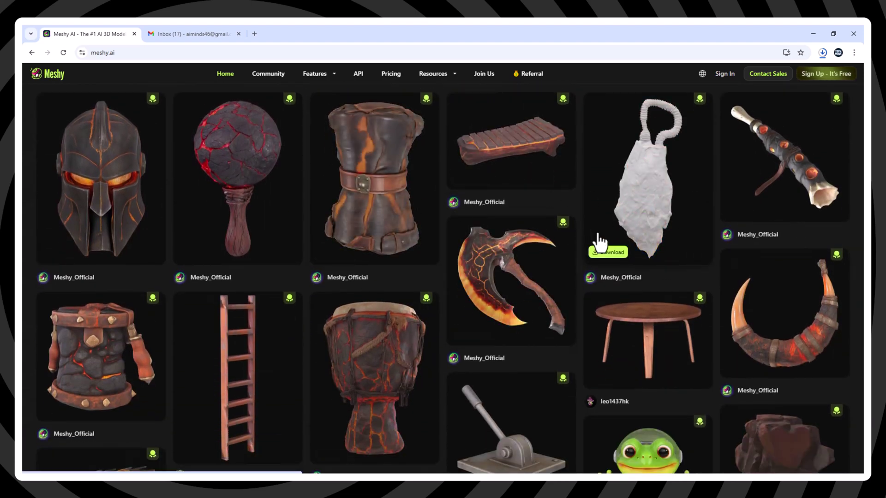
pyautogui.scroll(-5, 706, 251)
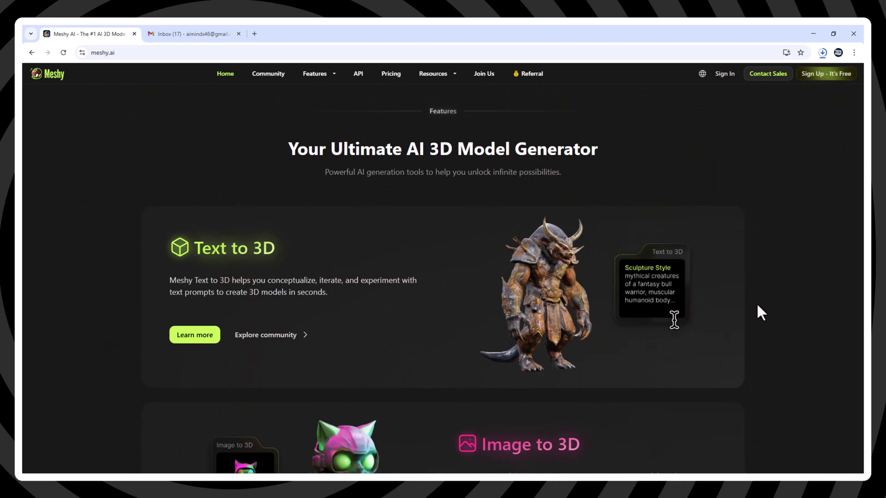
pyautogui.scroll(-4, 758, 304)
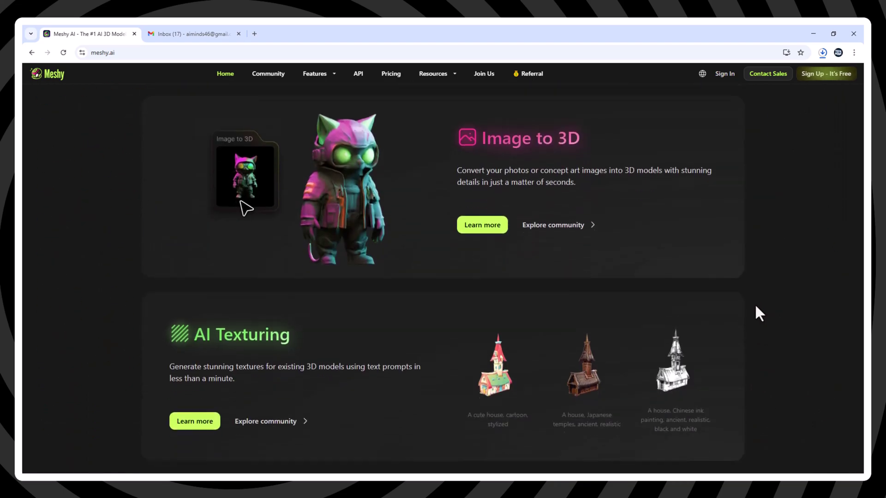
pyautogui.scroll(-3, 756, 307)
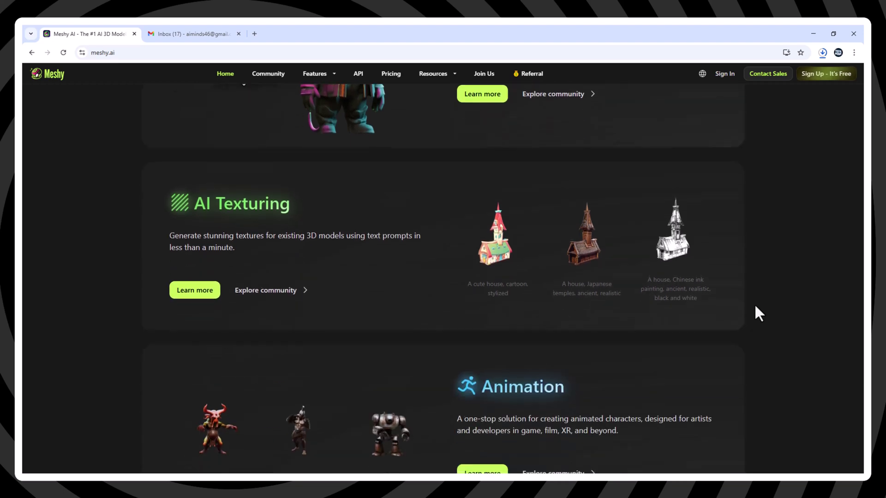
pyautogui.scroll(-2, 755, 305)
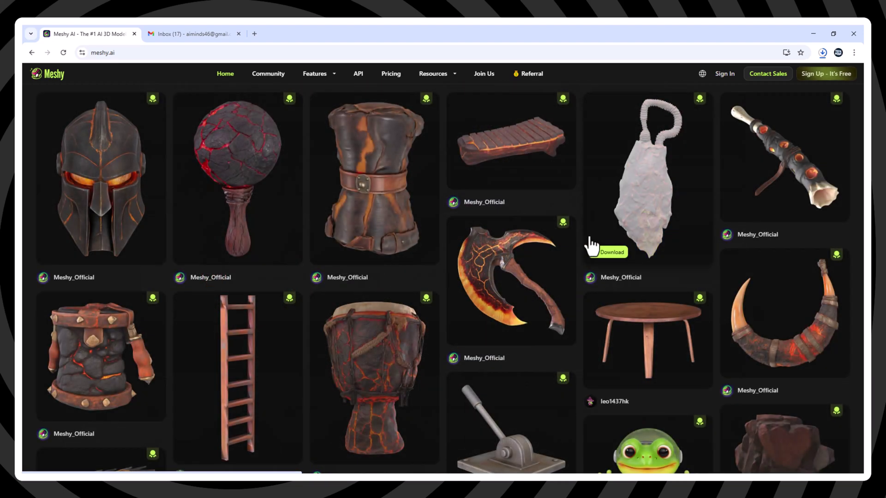
pyautogui.scroll(-2, 744, 251)
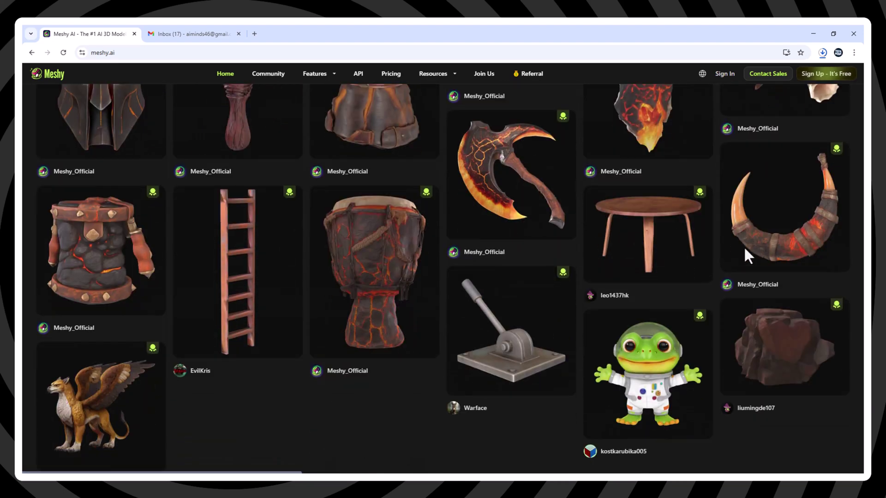
pyautogui.scroll(-2, 744, 250)
pyautogui.scroll(-2, 744, 251)
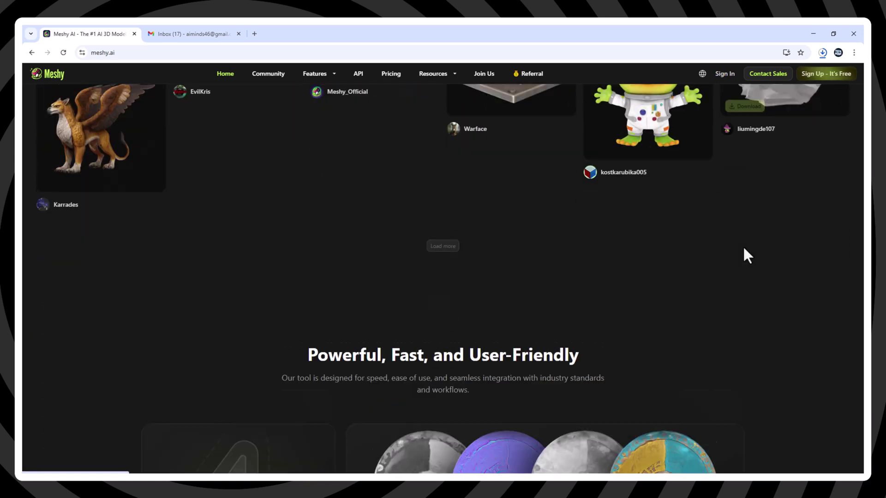
pyautogui.scroll(-2, 744, 249)
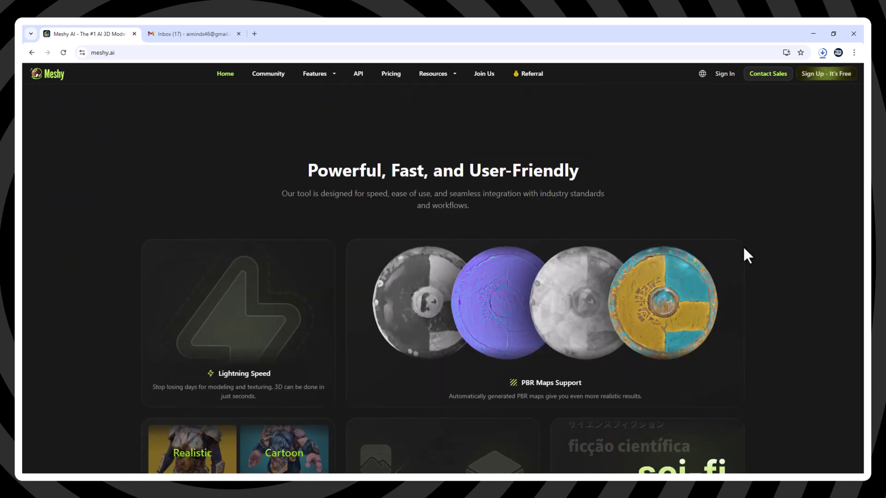
pyautogui.scroll(-1, 743, 251)
pyautogui.scroll(-2, 744, 251)
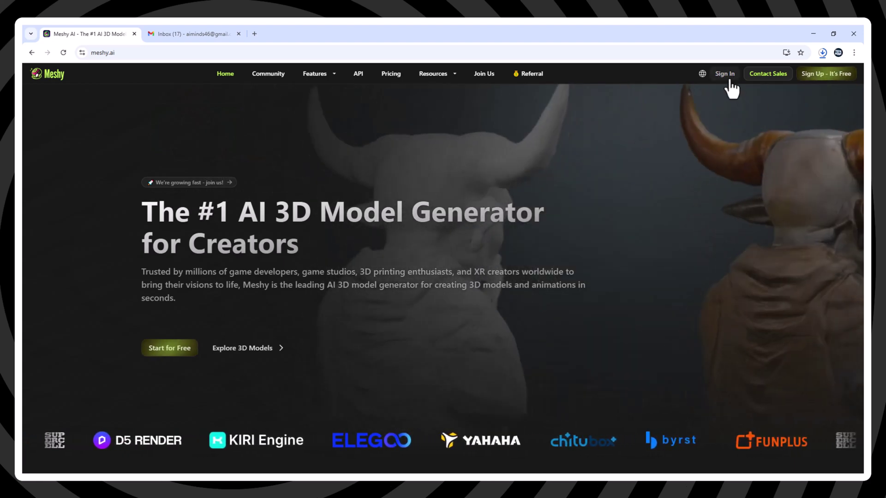
# Step: Sign in to a Meshy account
pyautogui.click(725, 78)
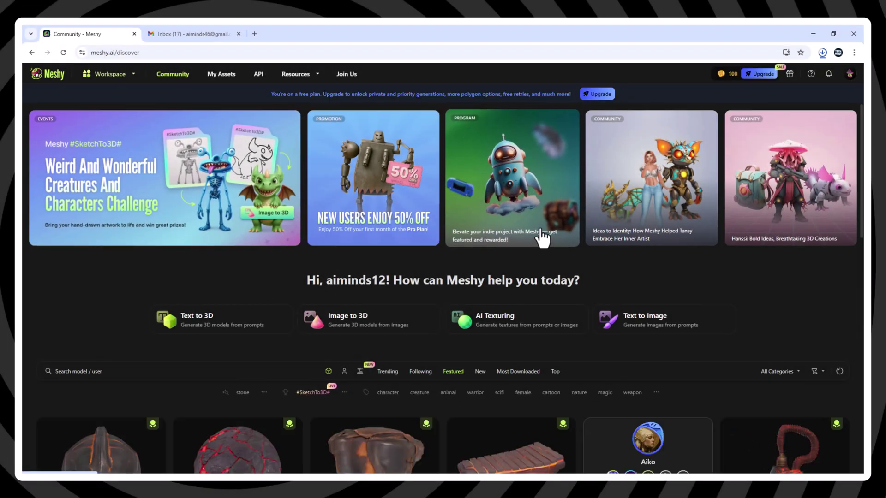
pyautogui.scroll(-3, 807, 251)
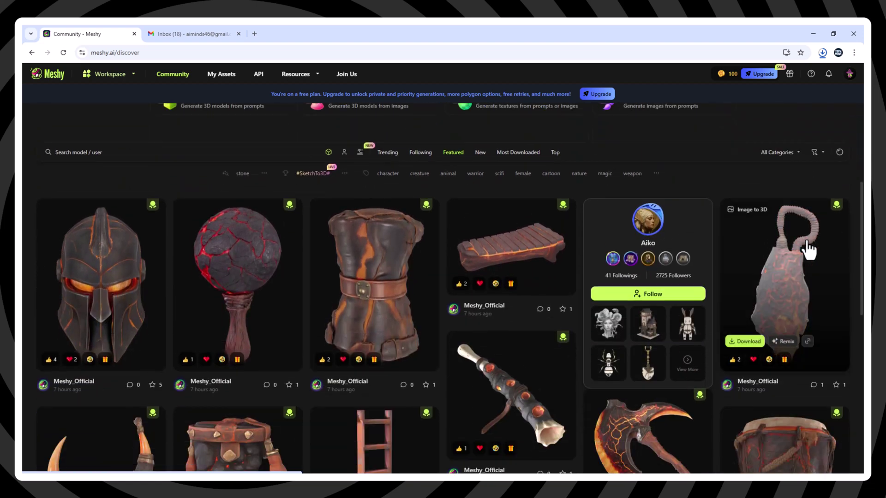
pyautogui.scroll(3, 127, 196)
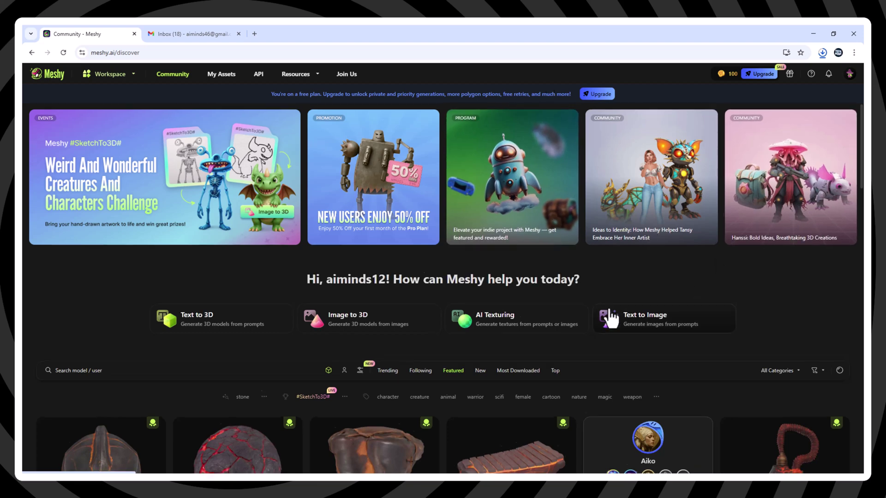
pyautogui.scroll(-3, 608, 306)
pyautogui.scroll(3, 608, 306)
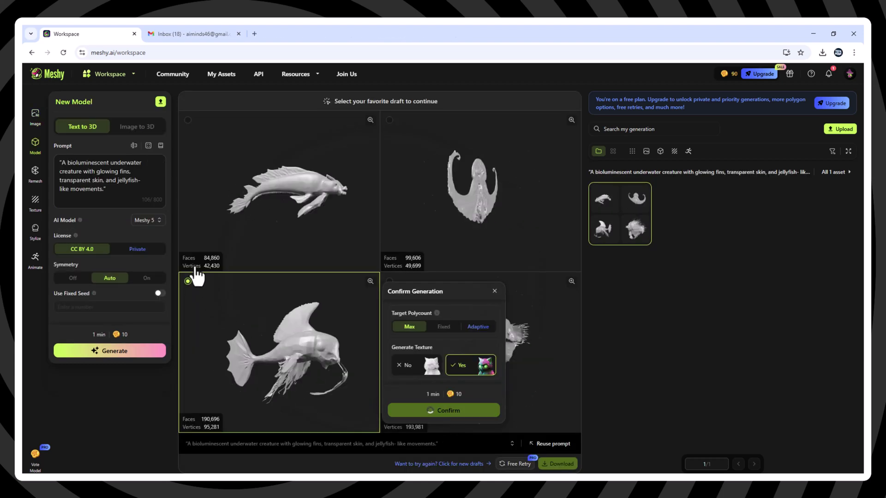
# Step: Texture the chosen creature draft, disable Generate Multi-view, try the prompt Helper, then open Animate
pyautogui.click(443, 411)
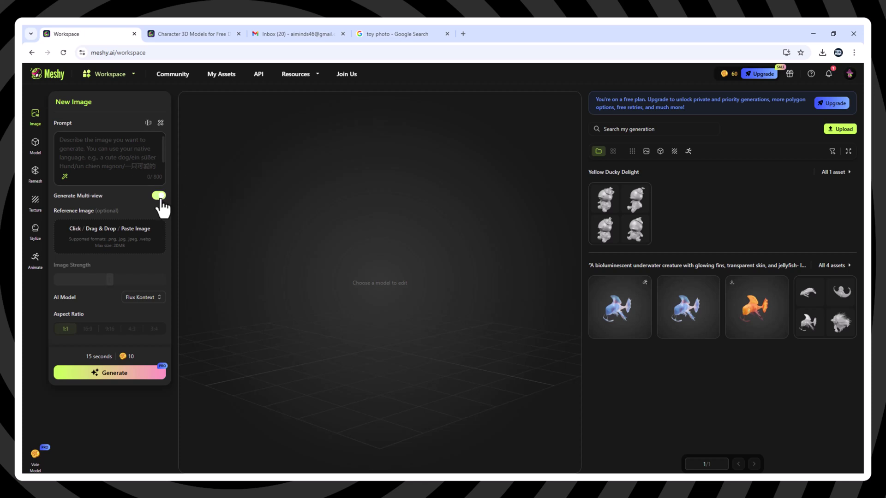
pyautogui.click(158, 195)
pyautogui.click(97, 153)
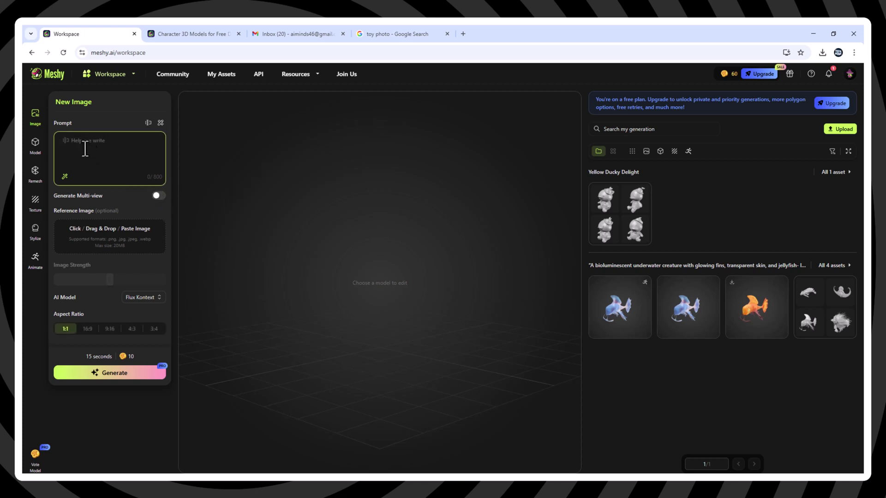
pyautogui.click(87, 141)
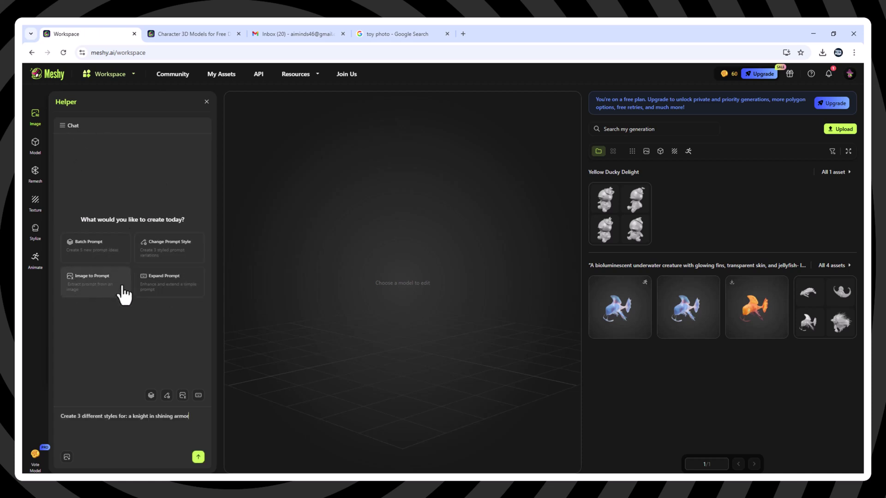
pyautogui.click(36, 260)
pyautogui.scroll(-2, 139, 274)
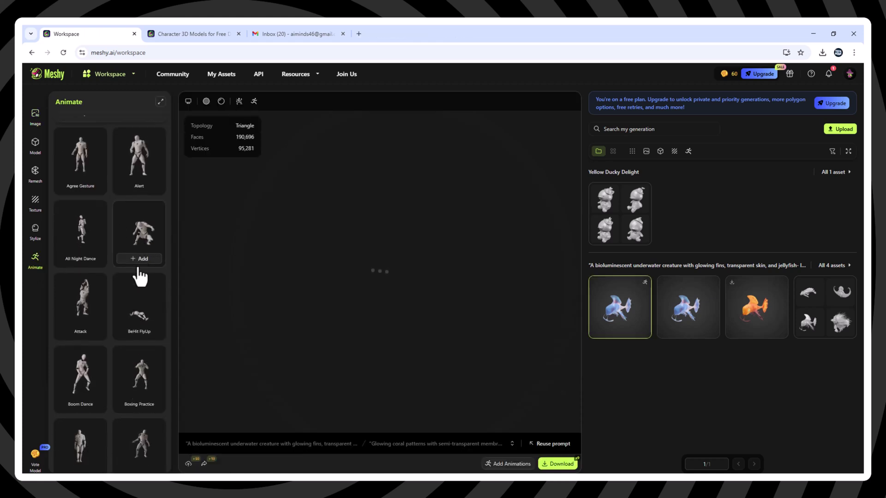
pyautogui.scroll(-2, 138, 276)
pyautogui.scroll(-1, 124, 321)
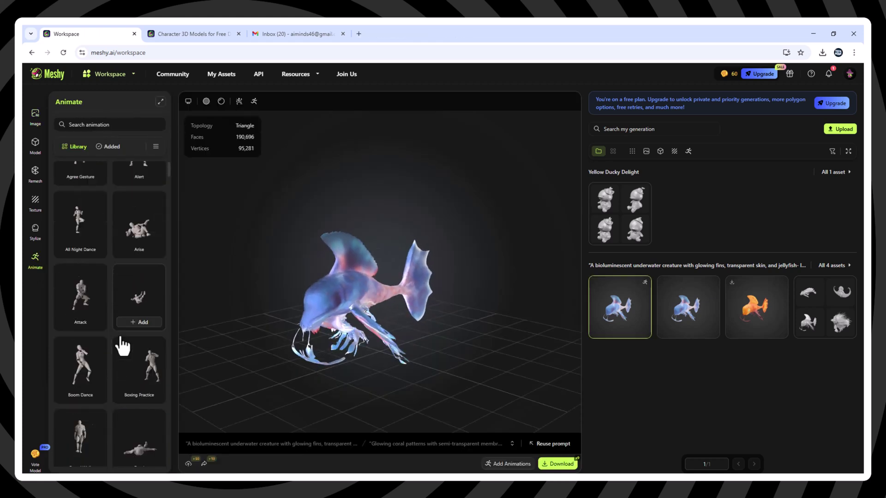
pyautogui.scroll(-2, 119, 339)
pyautogui.scroll(-1, 119, 336)
pyautogui.scroll(-2, 118, 336)
pyautogui.scroll(-2, 118, 337)
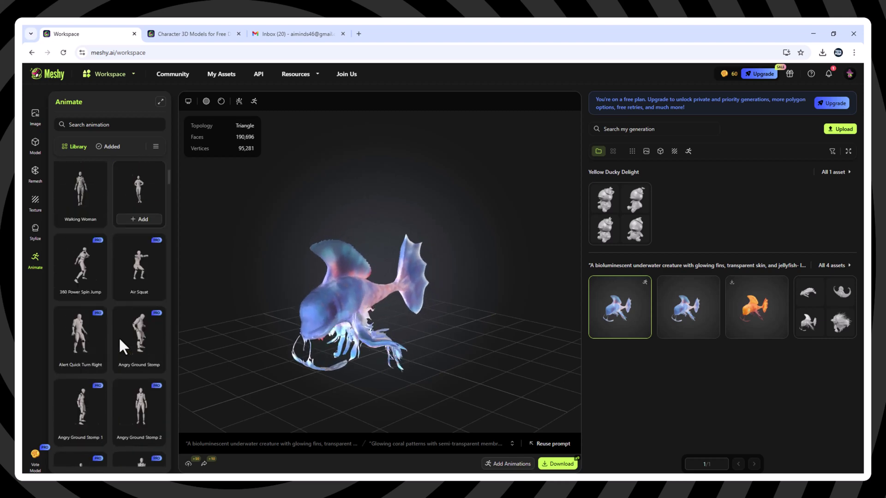
pyautogui.scroll(-2, 118, 337)
pyautogui.scroll(-1, 118, 337)
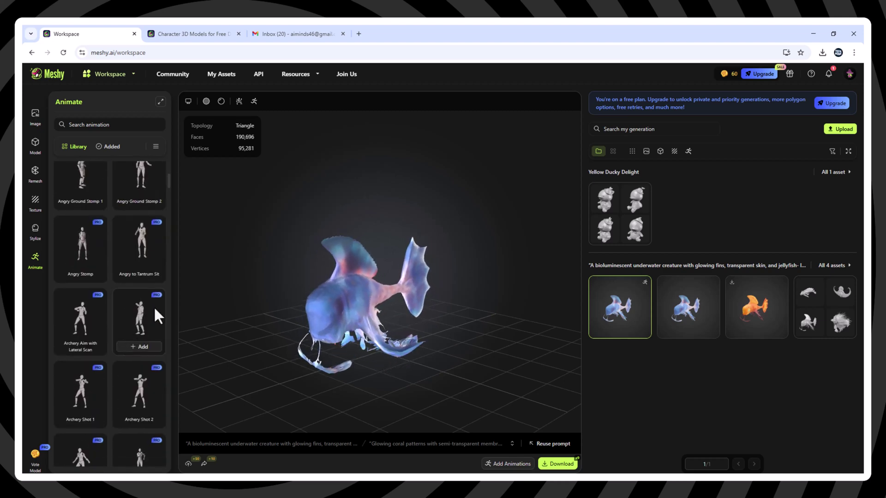
pyautogui.scroll(-7, 111, 322)
pyautogui.scroll(-2, 77, 339)
pyautogui.scroll(-2, 77, 341)
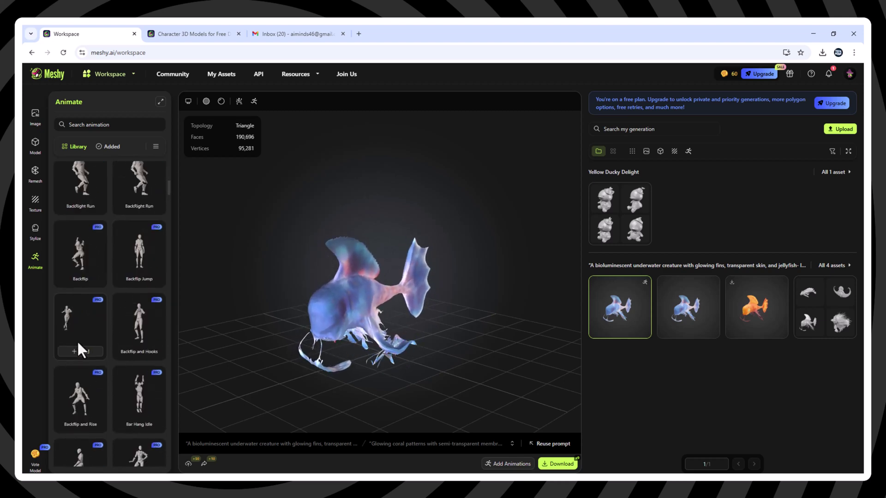
pyautogui.scroll(-2, 77, 340)
pyautogui.scroll(-2, 77, 340)
pyautogui.scroll(-2, 77, 341)
pyautogui.scroll(-2, 77, 342)
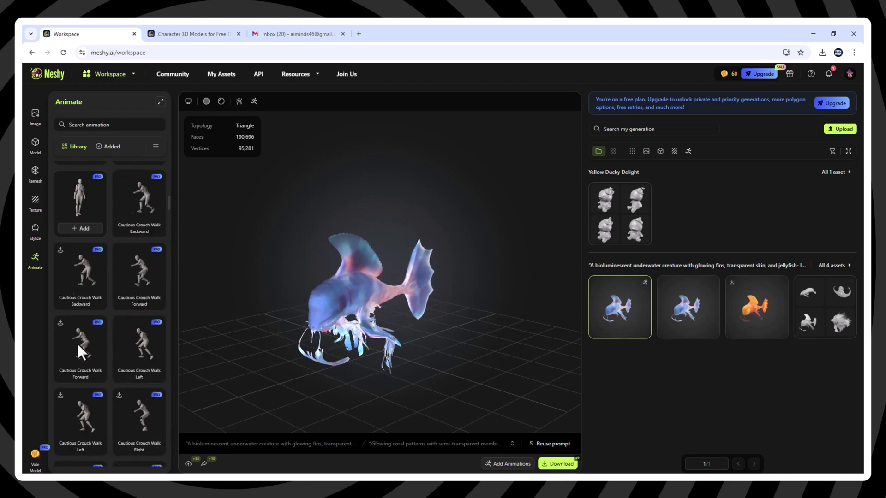
pyautogui.scroll(-2, 77, 343)
pyautogui.scroll(-2, 78, 344)
pyautogui.scroll(-2, 77, 343)
pyautogui.scroll(-2, 77, 343)
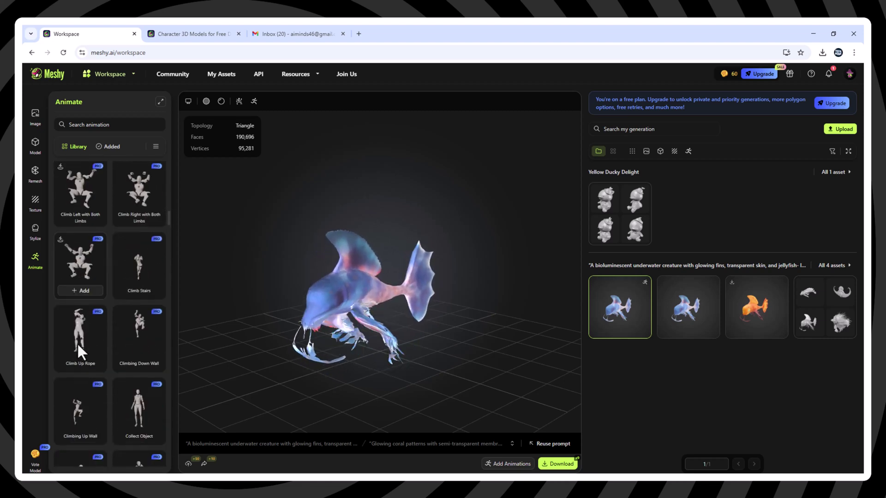
pyautogui.scroll(-2, 77, 344)
pyautogui.scroll(-2, 75, 347)
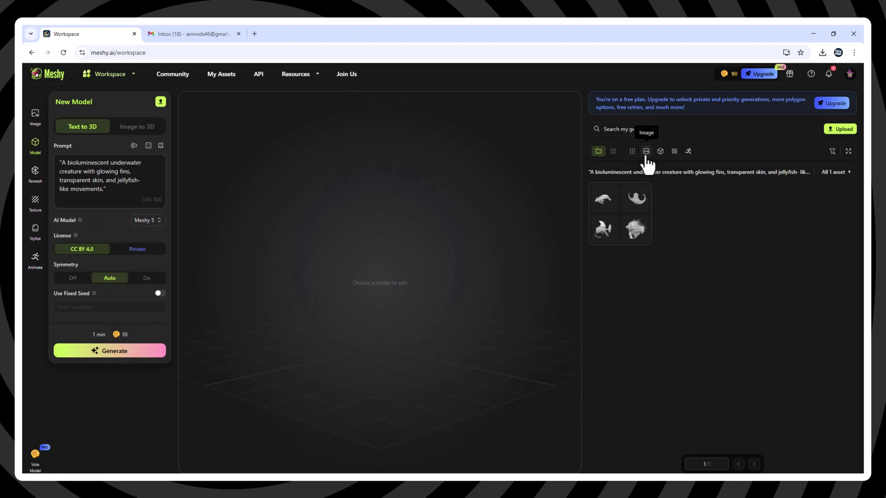
# Step: Preview the four fish creature drafts and choose the top-left one
pyautogui.click(613, 202)
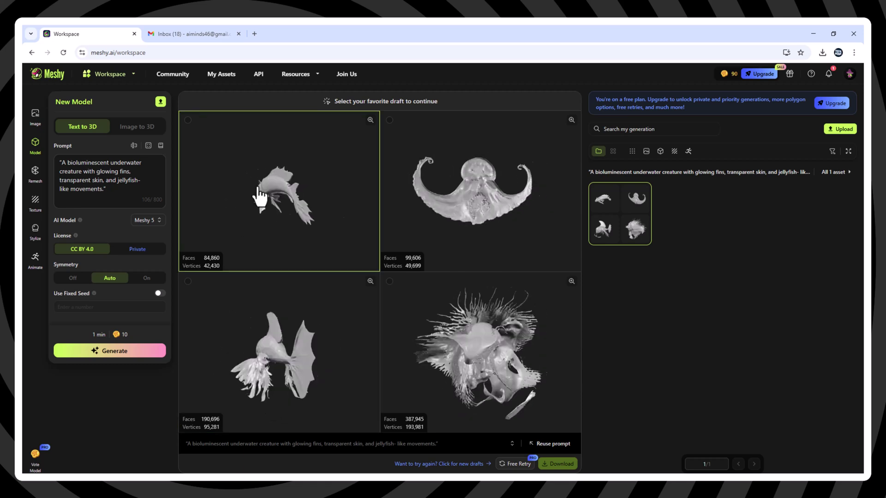
pyautogui.click(263, 197)
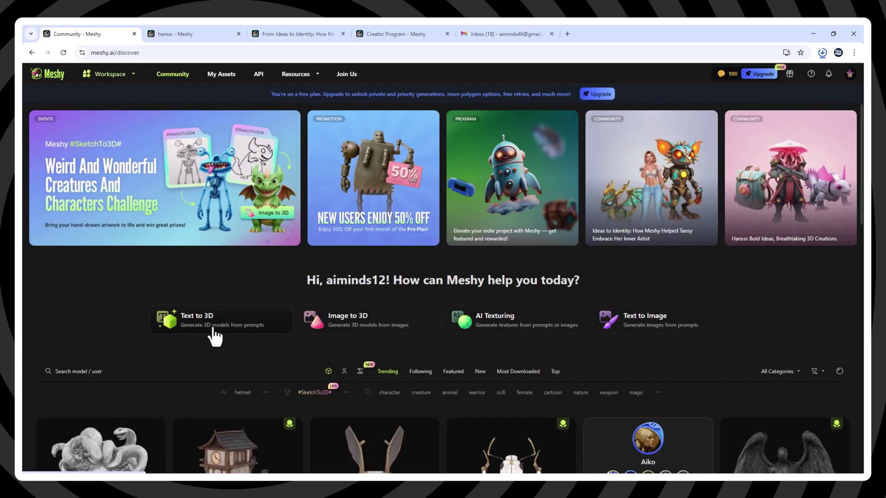
# Step: Enter the bioluminescent underwater creature prompt in Text to 3D and generate drafts
pyautogui.click(213, 335)
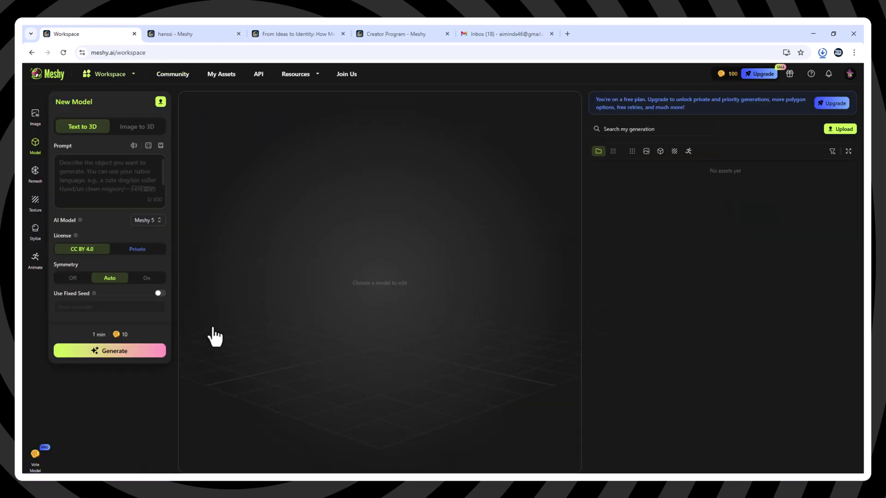
pyautogui.click(100, 188)
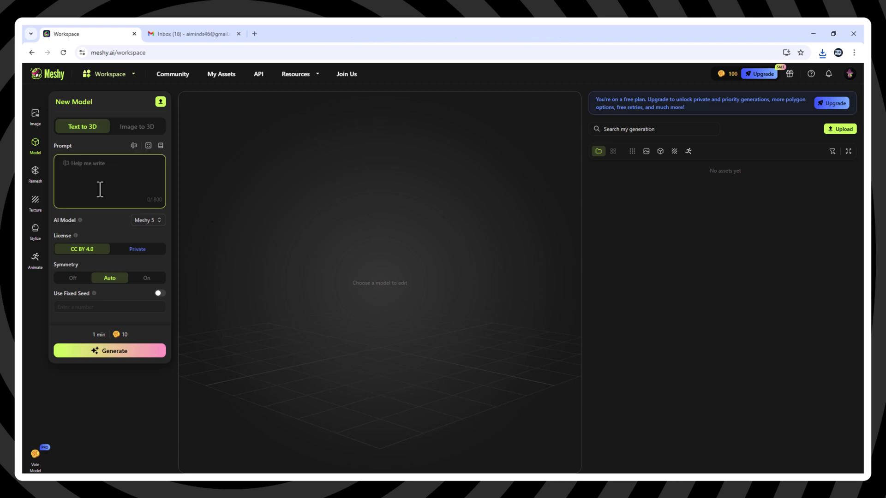
pyautogui.write('"A bioluminescent underwater creature with glowing fins, transparent skin, and jellyfish-like movement."')
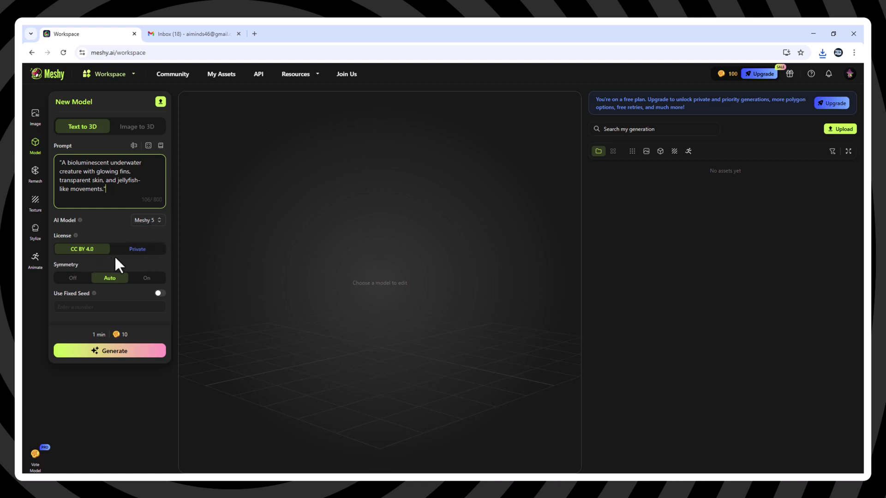
pyautogui.click(125, 351)
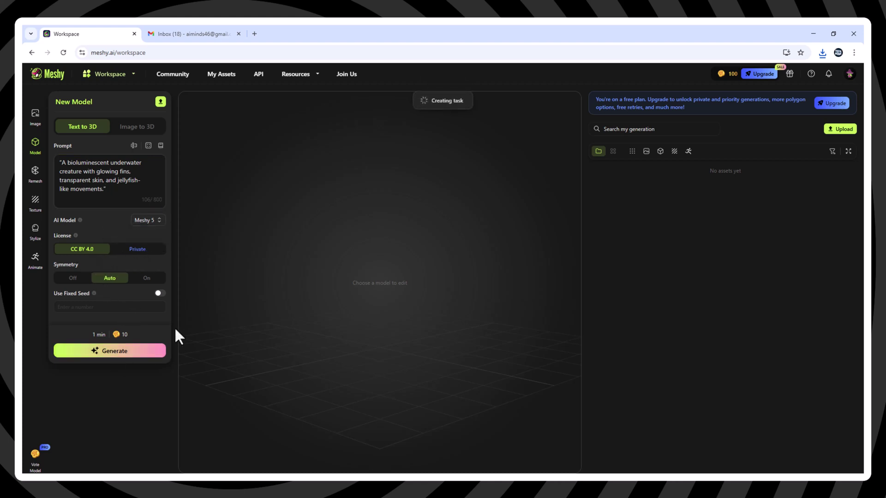
pyautogui.moveTo(619, 214)
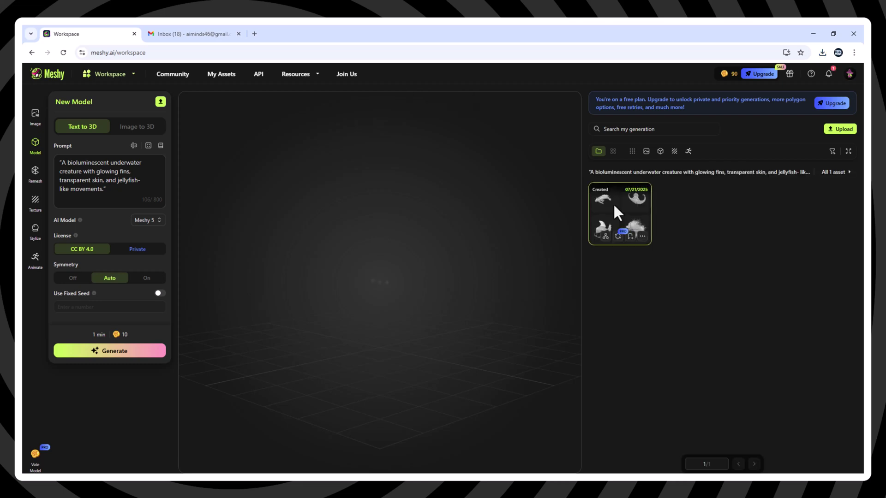
# Step: Open the new creature drafts, pick the bottom-left fish, and confirm texturing it
pyautogui.click(630, 208)
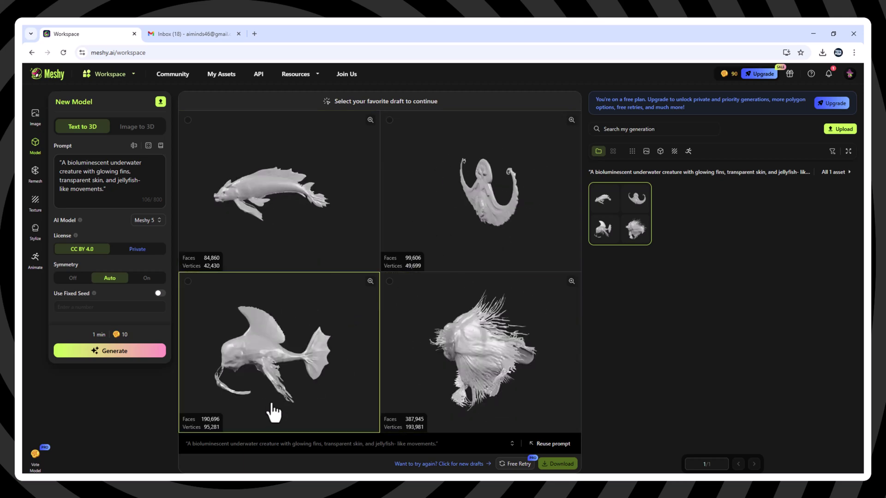
pyautogui.click(235, 298)
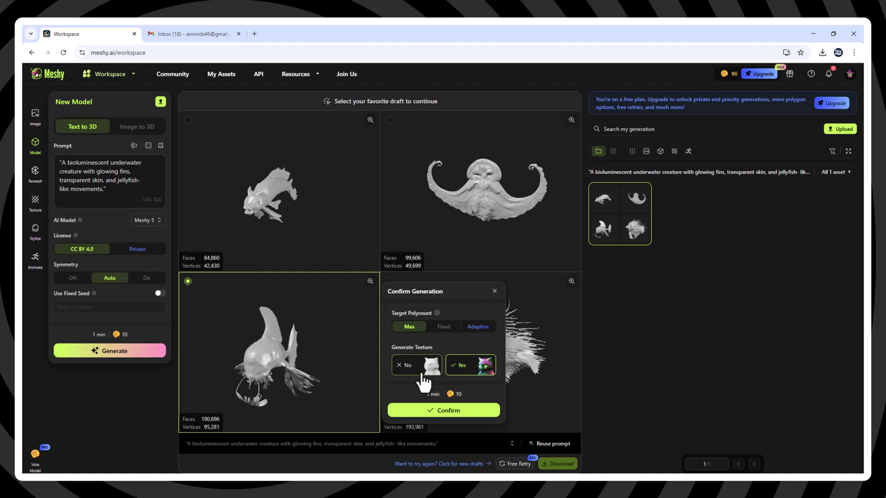
pyautogui.click(441, 417)
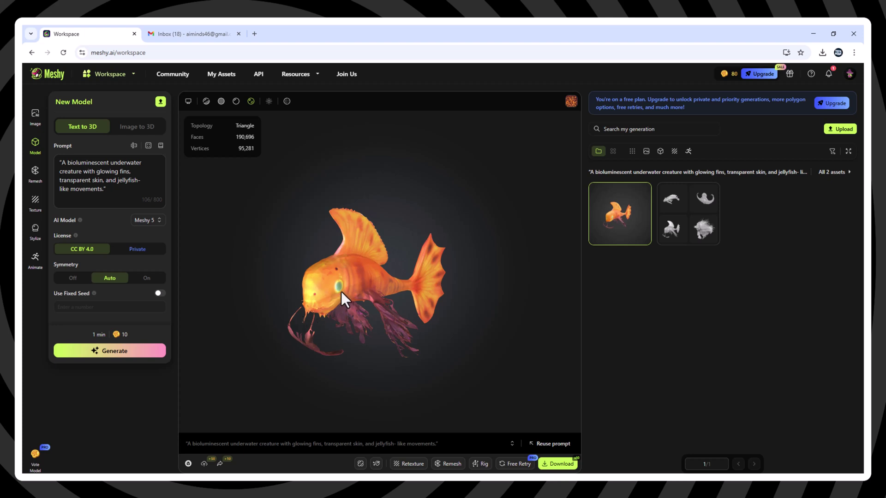
# Step: Retexture the fish with the glowing coral prompt and view it from above
pyautogui.click(34, 203)
pyautogui.click(111, 299)
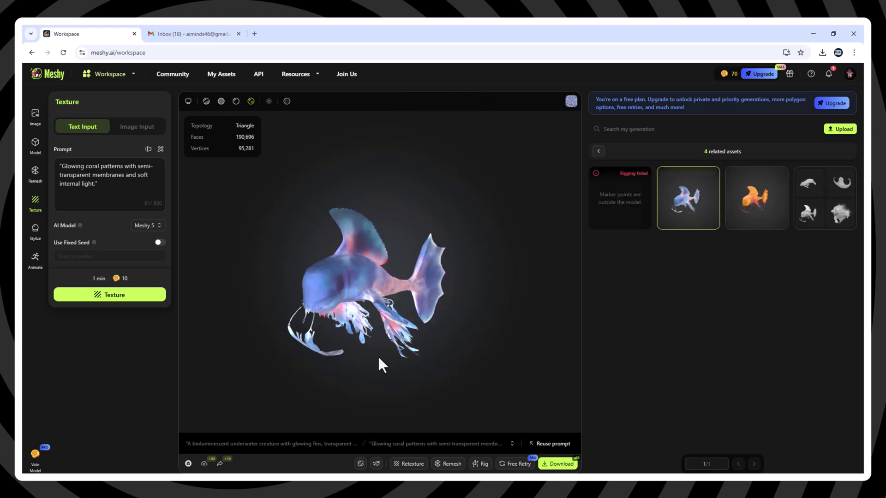
pyautogui.moveTo(408, 321)
pyautogui.mouseDown()
pyautogui.moveTo(310, 314)
pyautogui.moveTo(229, 282)
pyautogui.moveTo(370, 213)
pyautogui.moveTo(322, 245)
pyautogui.moveTo(305, 364)
pyautogui.moveTo(427, 352)
pyautogui.moveTo(478, 306)
pyautogui.mouseUp()
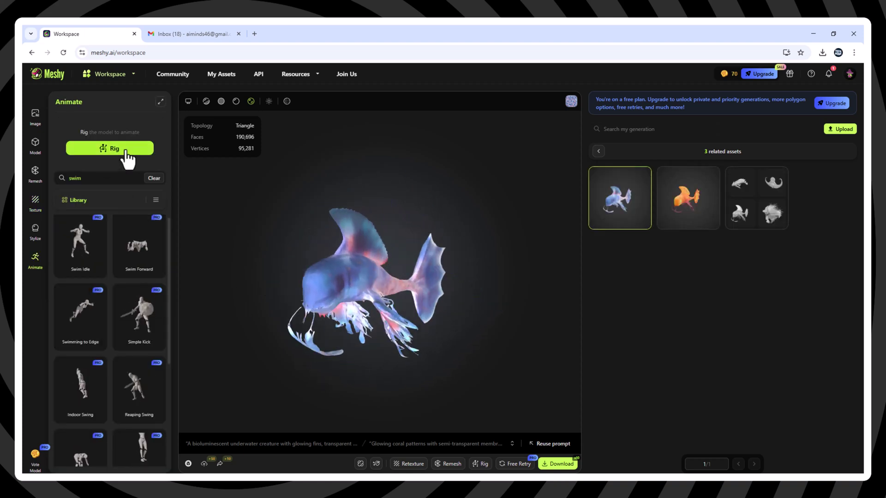
# Step: Rig the fish as a character, resetting Y rotation and adjusting offset and height
pyautogui.click(121, 151)
pyautogui.click(635, 391)
pyautogui.moveTo(547, 239); pyautogui.dragTo(545, 237)
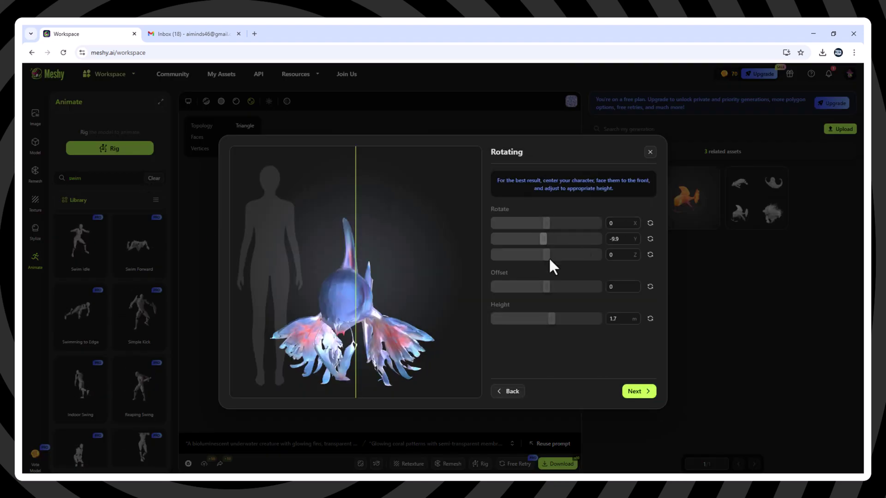
pyautogui.click(649, 239)
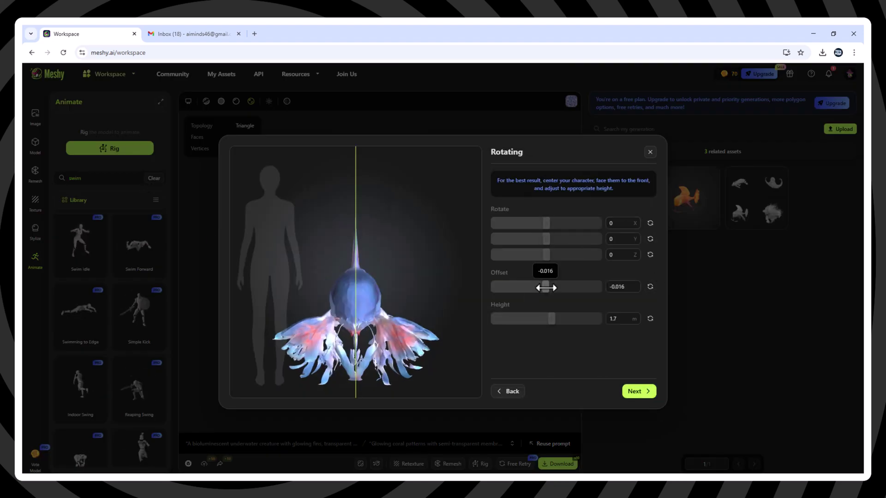
pyautogui.moveTo(546, 287); pyautogui.dragTo(544, 287)
pyautogui.moveTo(551, 318); pyautogui.dragTo(541, 305)
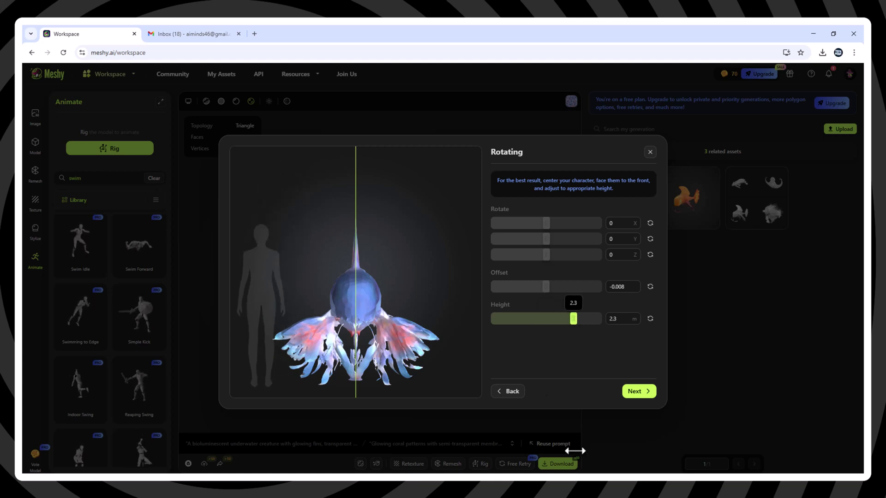
pyautogui.click(639, 391)
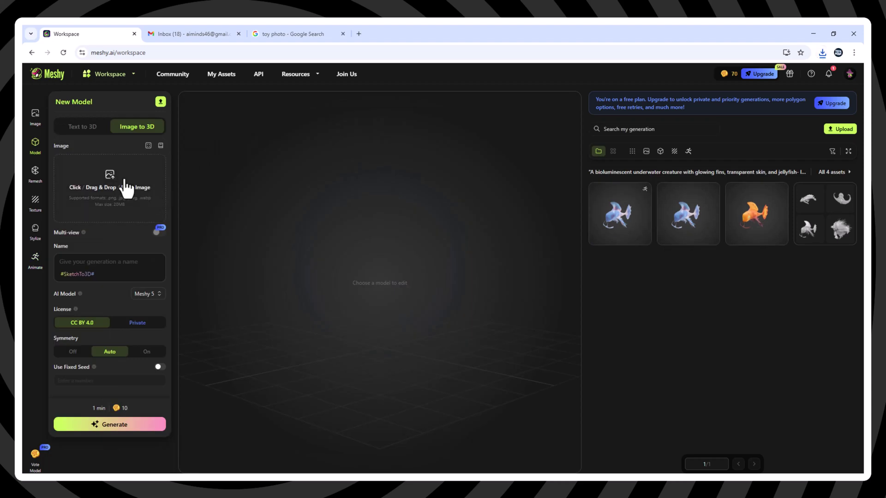
# Step: Generate drafts from the yellow duck toy photo in Downloads, then open Stylize
pyautogui.click(110, 166)
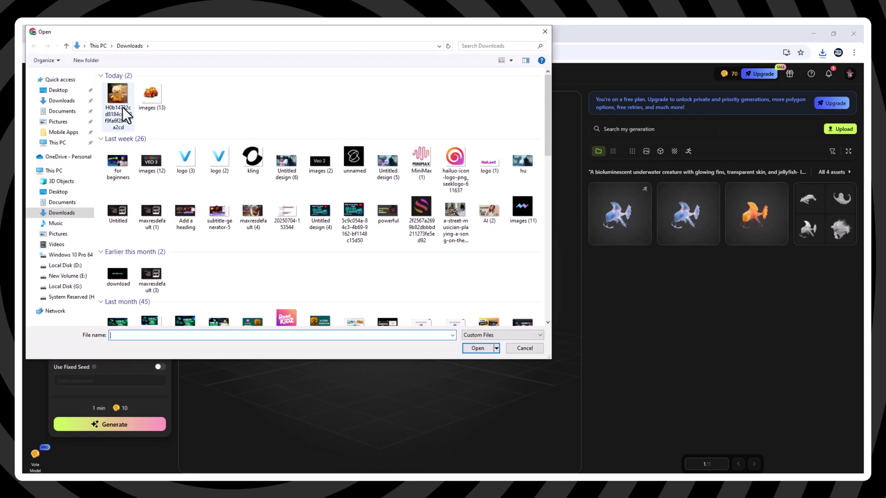
pyautogui.doubleClick(123, 108)
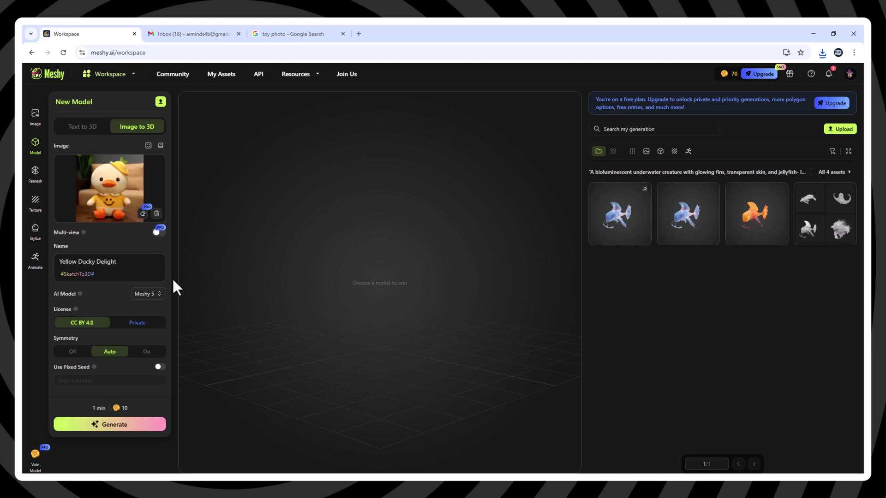
pyautogui.click(617, 213)
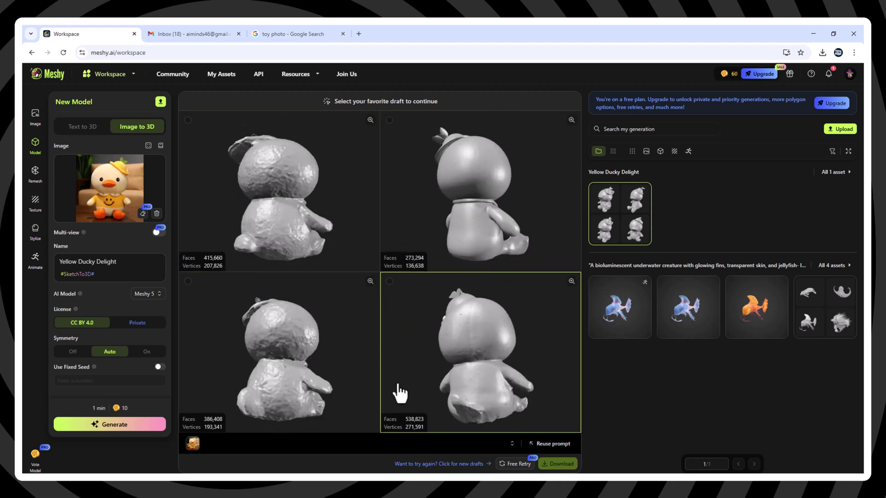
pyautogui.click(35, 232)
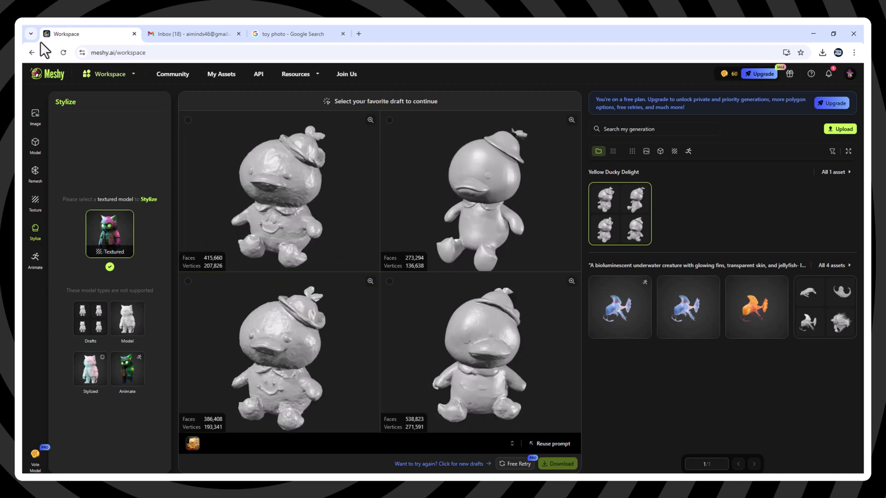
# Step: Return to the workspace generator and paste the mechanical dragon prompt
pyautogui.click(31, 52)
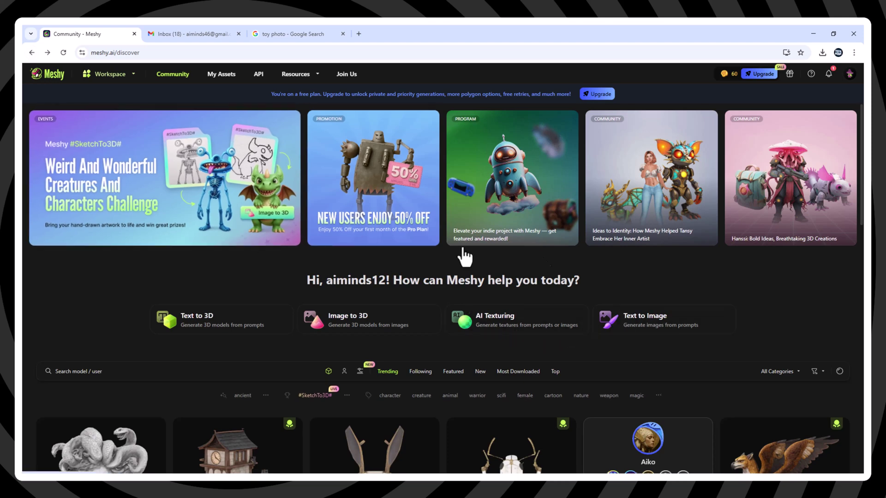
pyautogui.click(643, 325)
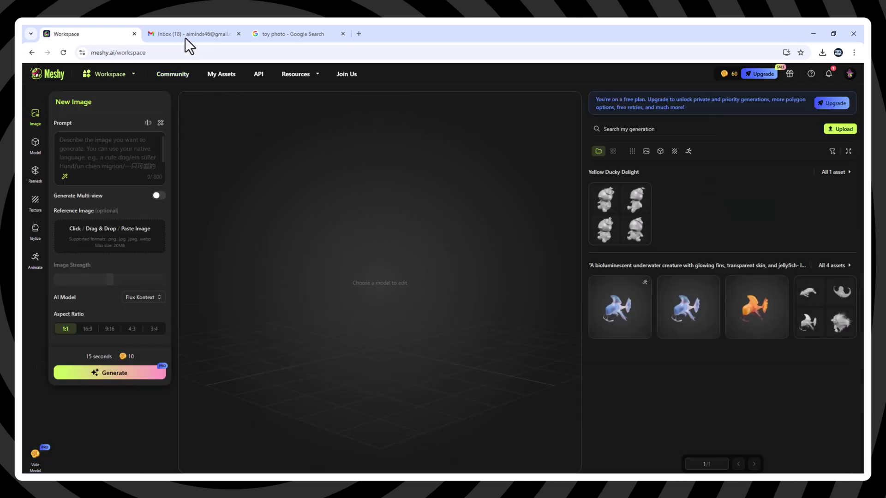
pyautogui.click(95, 148)
pyautogui.rightClick(94, 148)
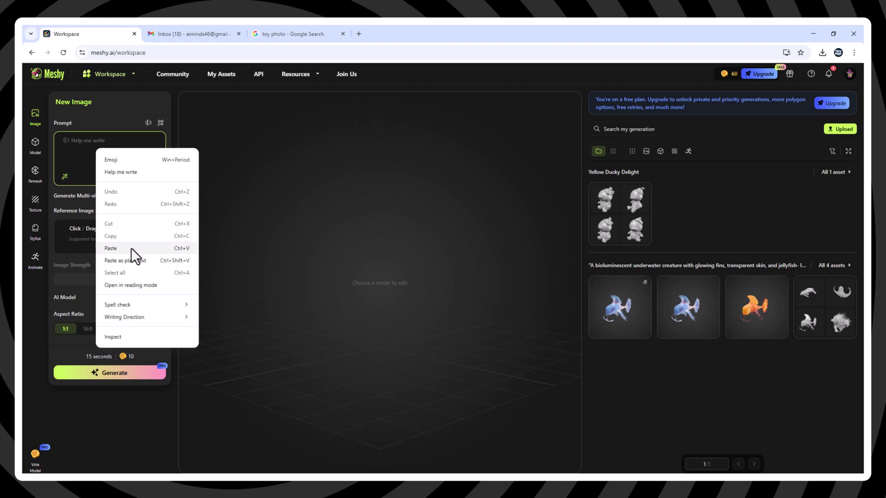
pyautogui.click(131, 248)
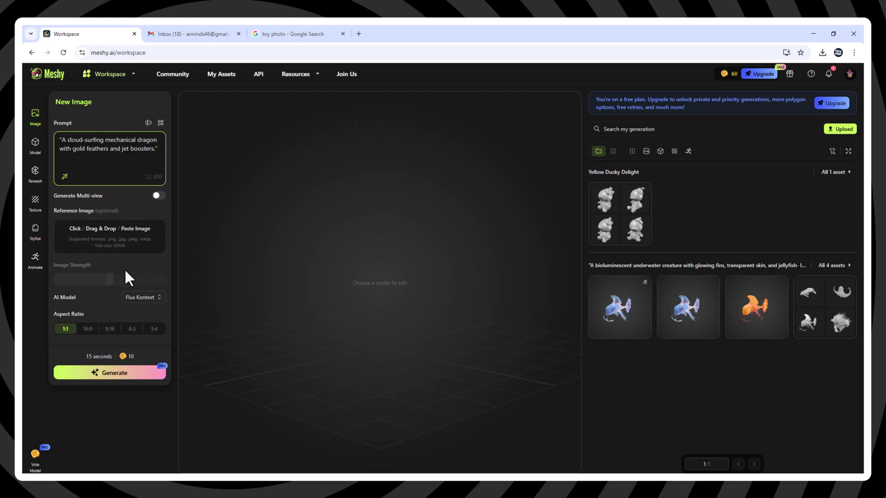
# Step: Check the available AI models, generate, and open the four dragon drafts
pyautogui.click(143, 298)
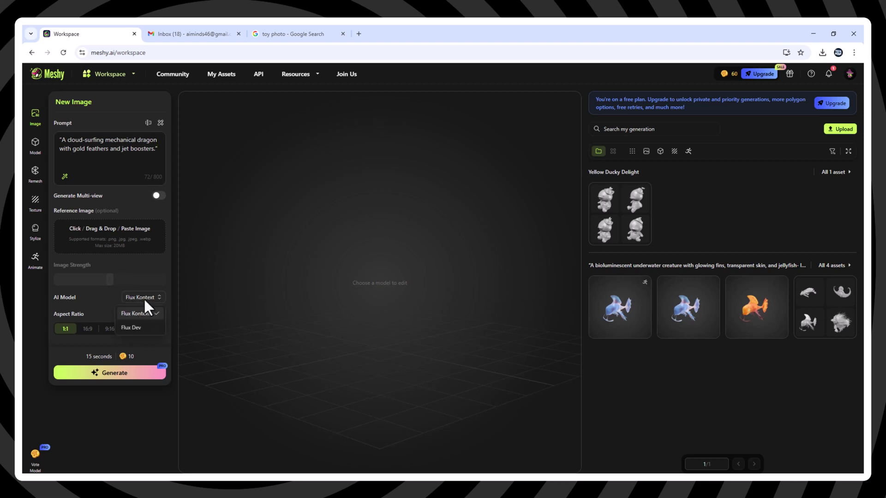
pyautogui.click(127, 374)
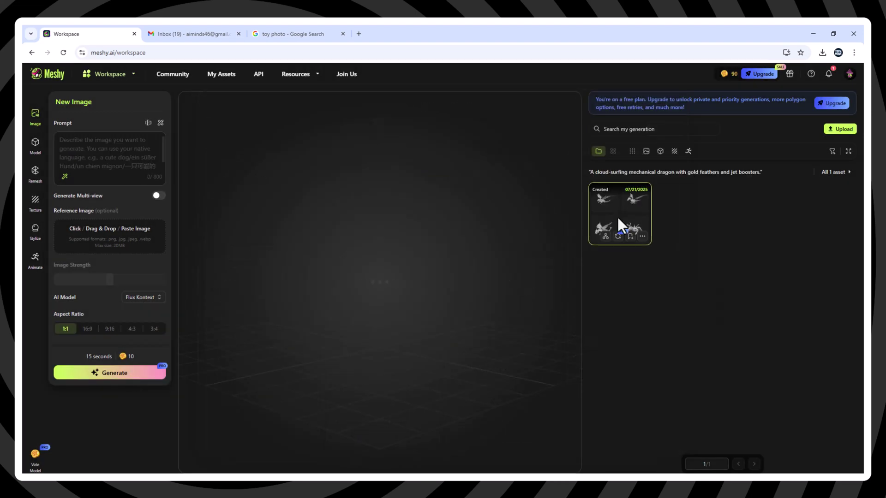
pyautogui.click(617, 215)
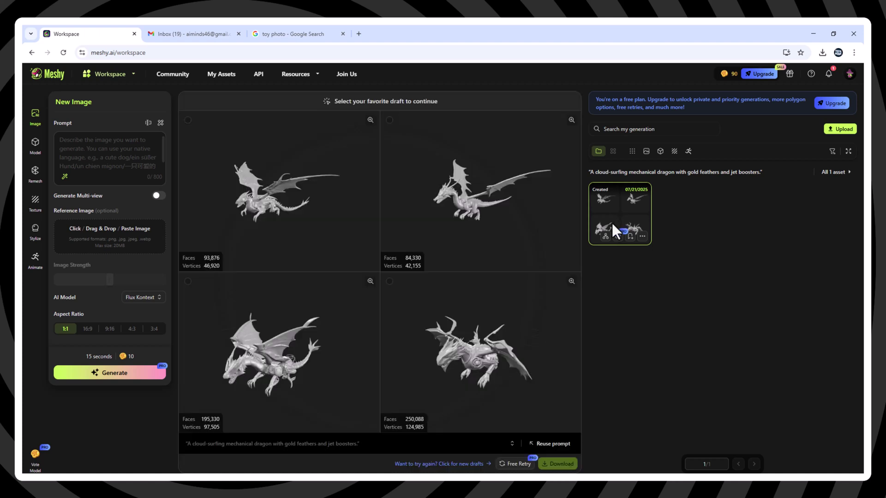
# Step: Switch to the orange fish model, then open and cancel the Upload model window
pyautogui.click(116, 143)
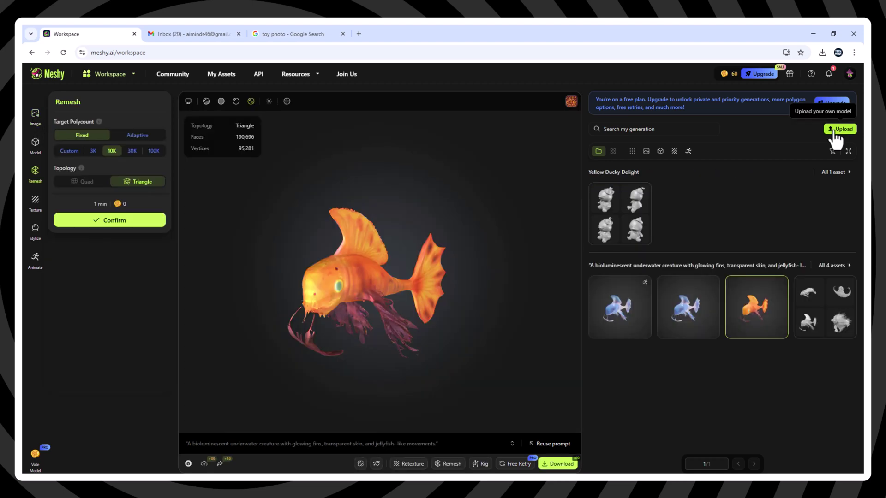
pyautogui.click(840, 129)
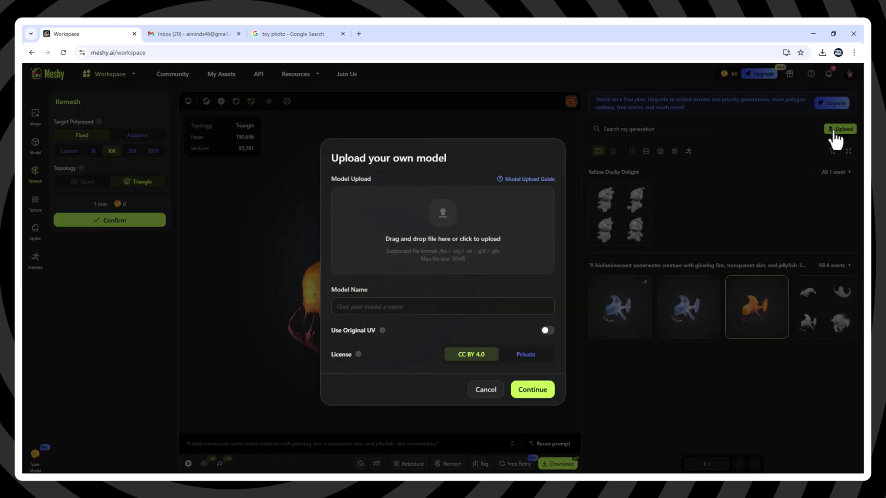
pyautogui.click(452, 198)
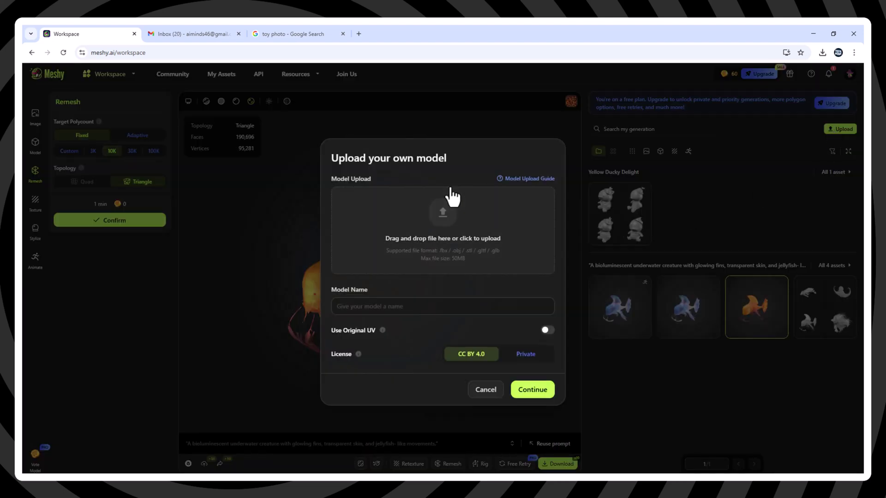
pyautogui.click(486, 390)
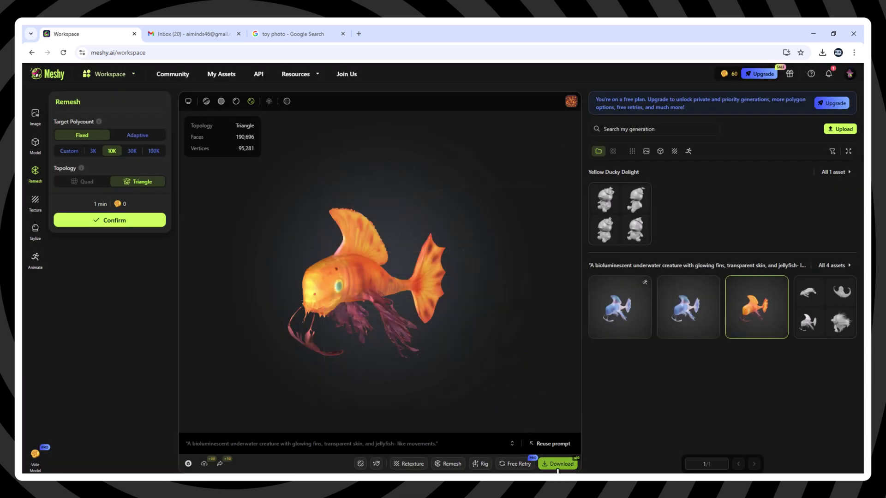
# Step: Save the fish model as an FBX archive in Downloads and dismiss the congratulations message
pyautogui.click(557, 467)
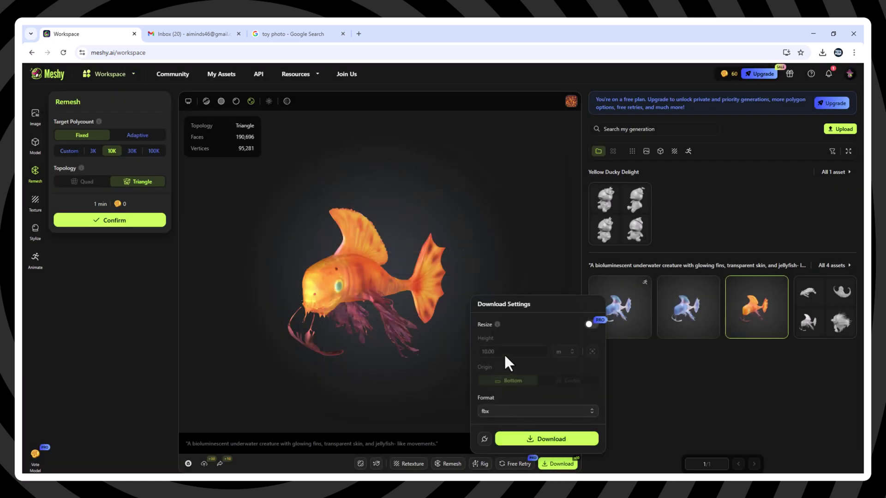
pyautogui.click(499, 409)
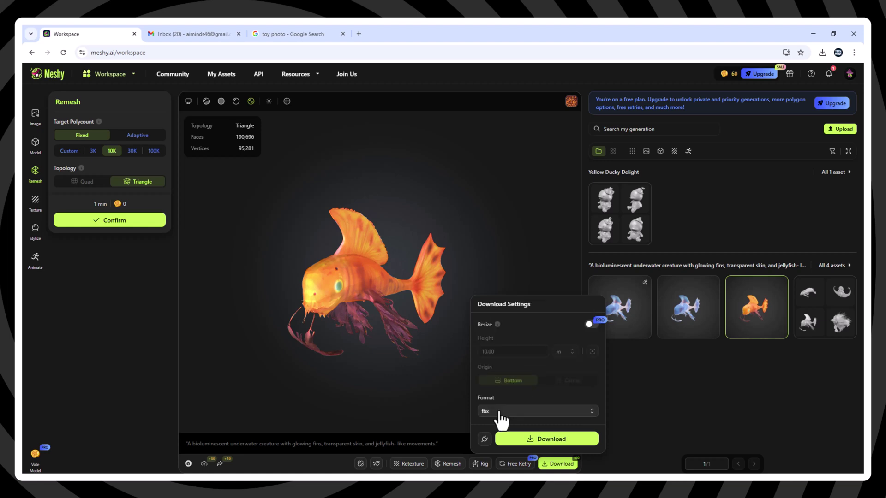
pyautogui.click(529, 441)
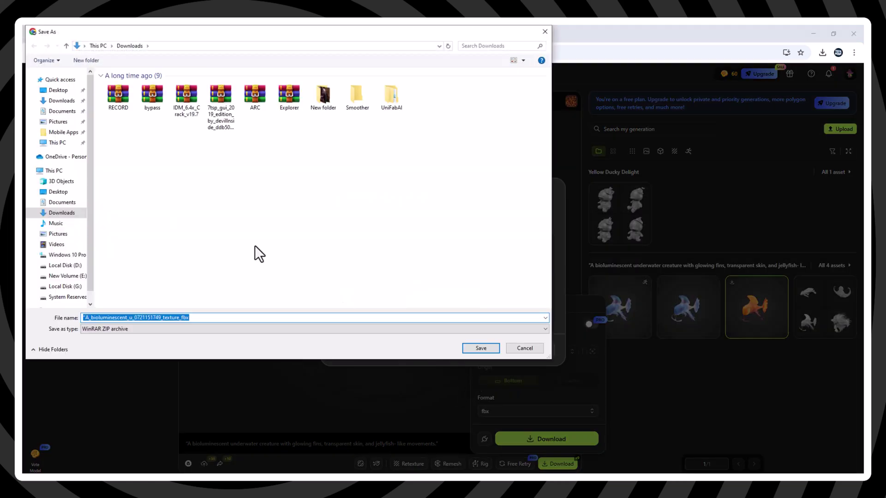
pyautogui.click(62, 100)
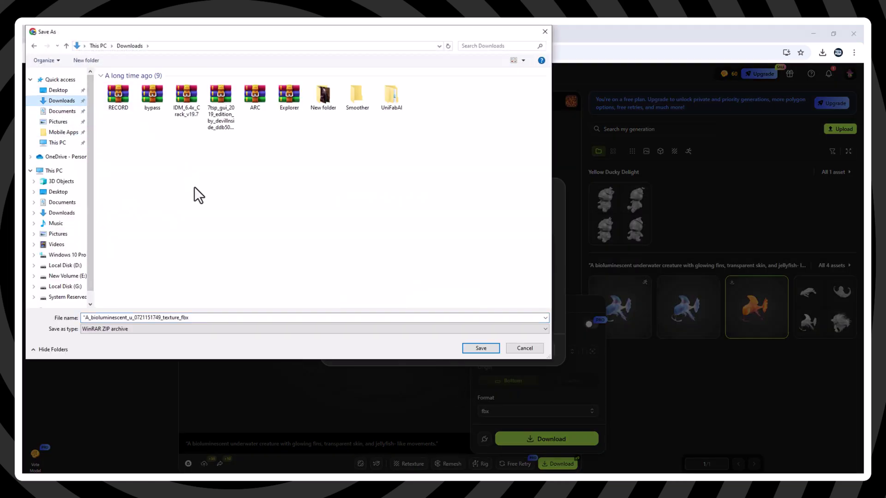
pyautogui.click(519, 351)
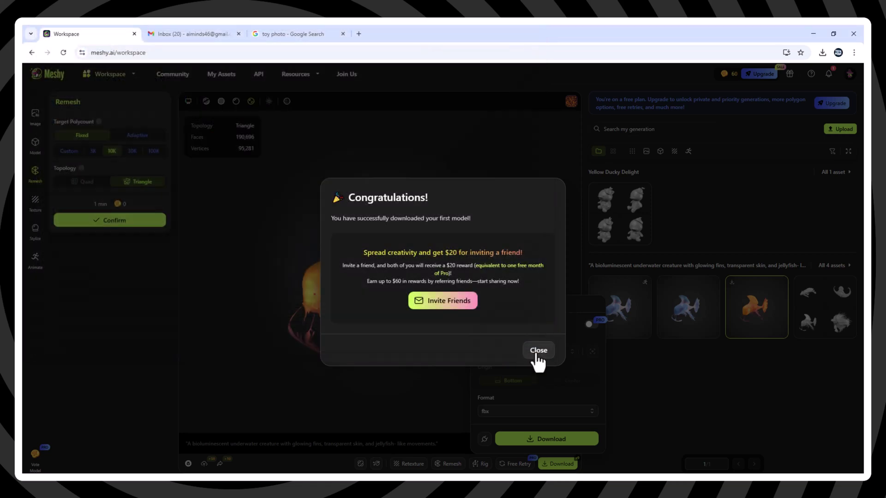
pyautogui.click(538, 351)
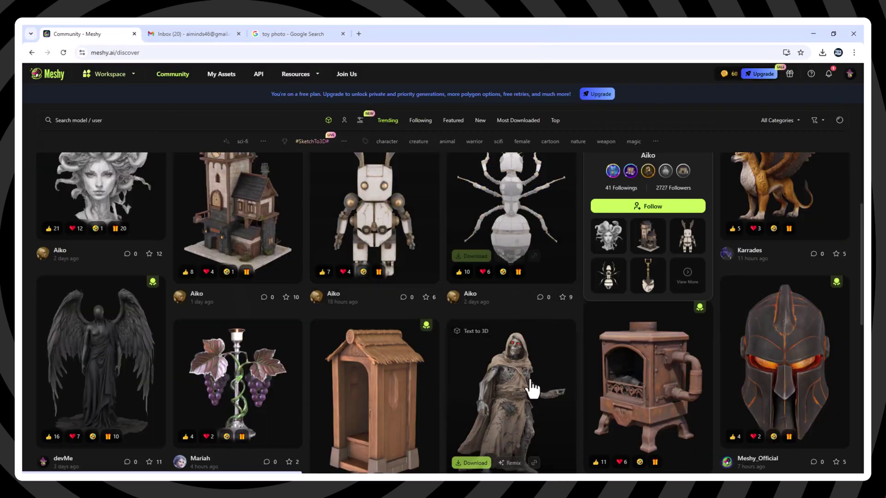
pyautogui.scroll(-3, 528, 390)
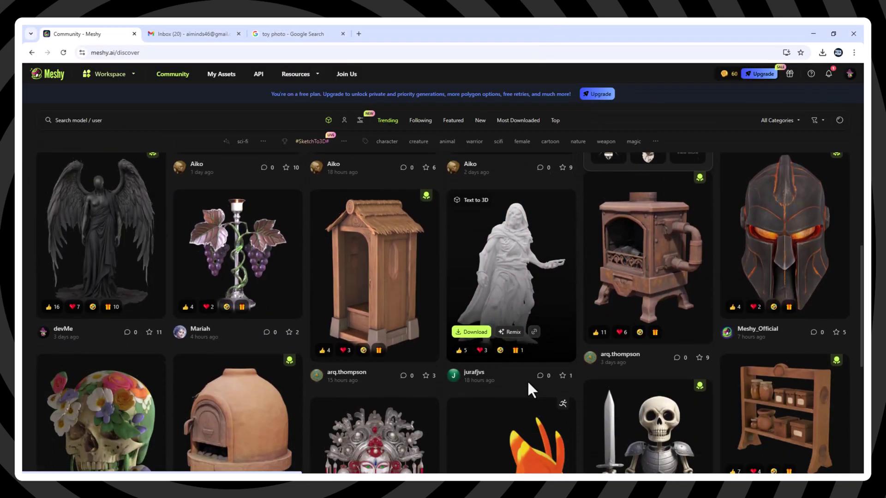
pyautogui.scroll(-4, 527, 384)
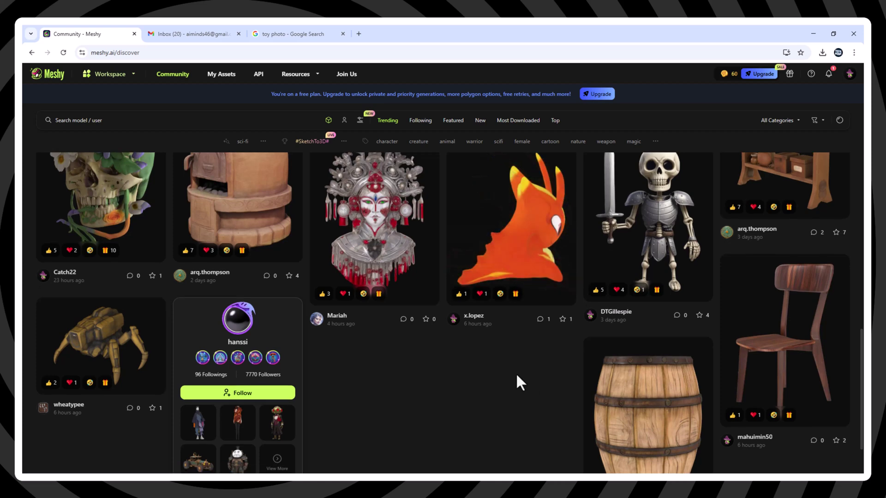
pyautogui.scroll(-2, 486, 363)
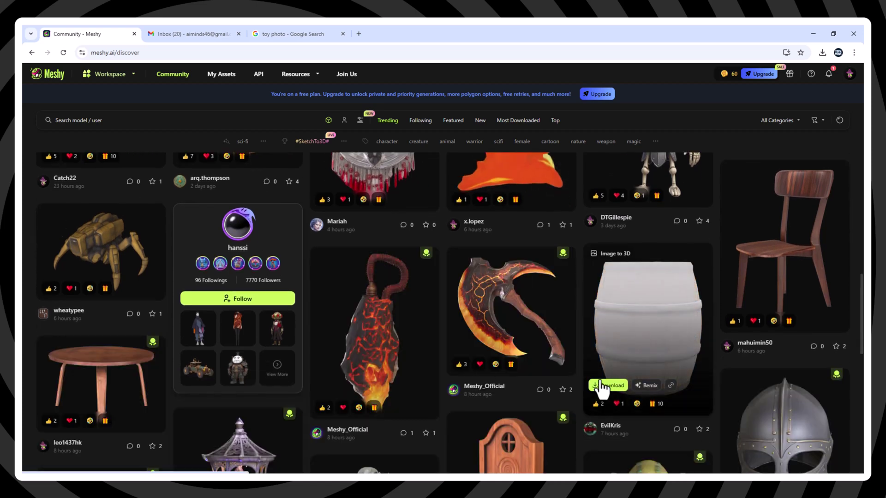
pyautogui.scroll(-2, 433, 330)
pyautogui.scroll(-1, 326, 310)
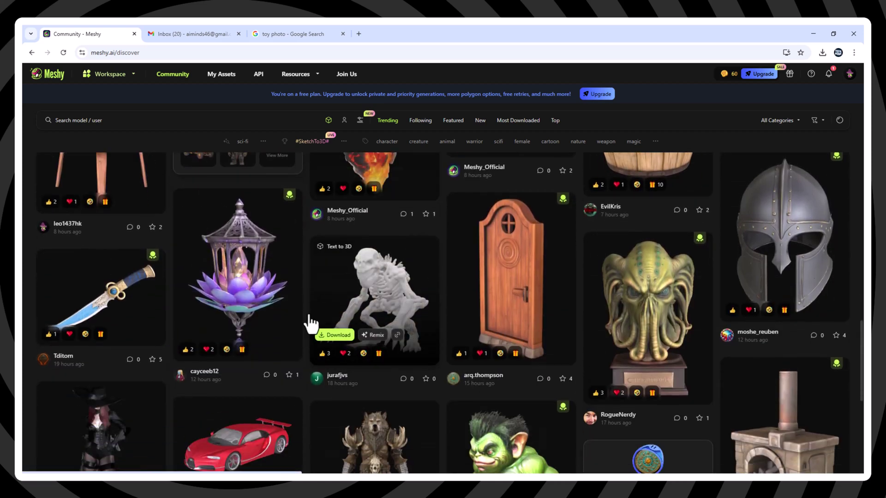
pyautogui.scroll(-1, 311, 322)
pyautogui.scroll(-2, 304, 318)
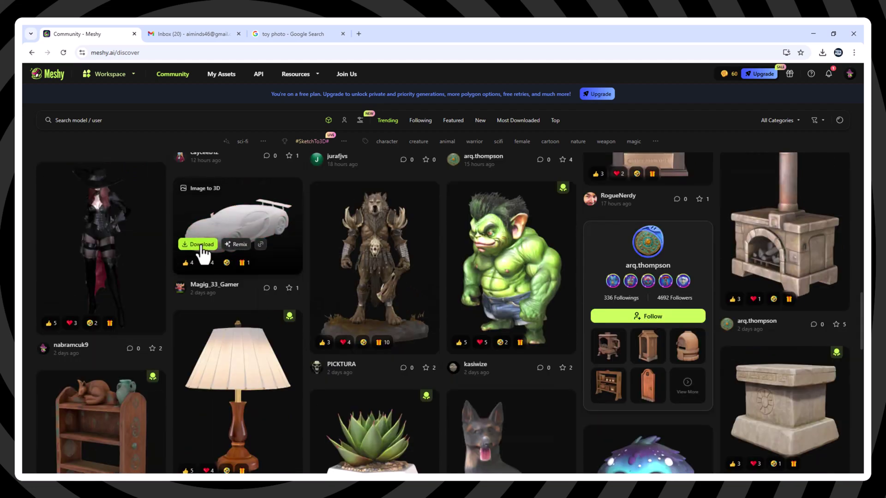
pyautogui.moveTo(238, 224)
pyautogui.scroll(-4, 471, 283)
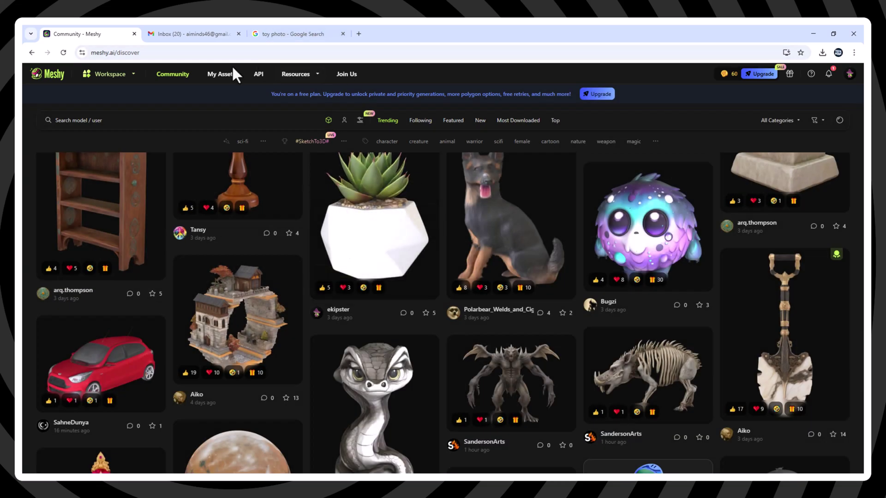
pyautogui.scroll(4, 231, 64)
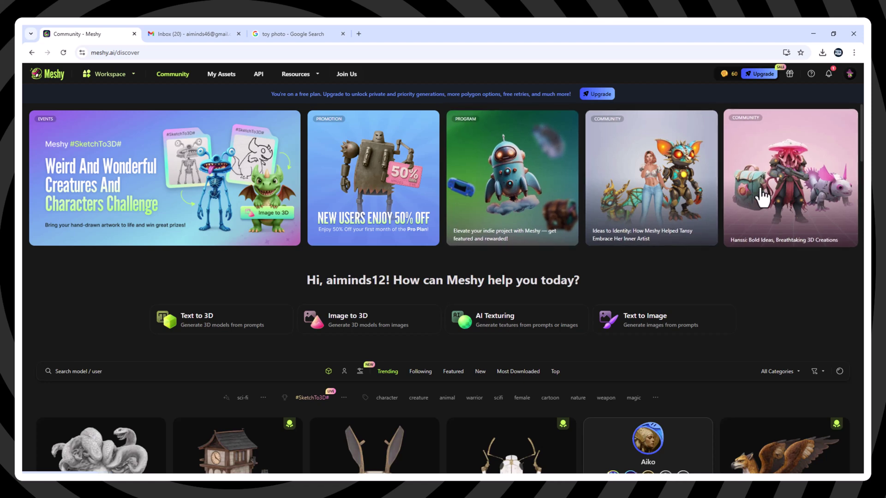
pyautogui.scroll(-3, 830, 325)
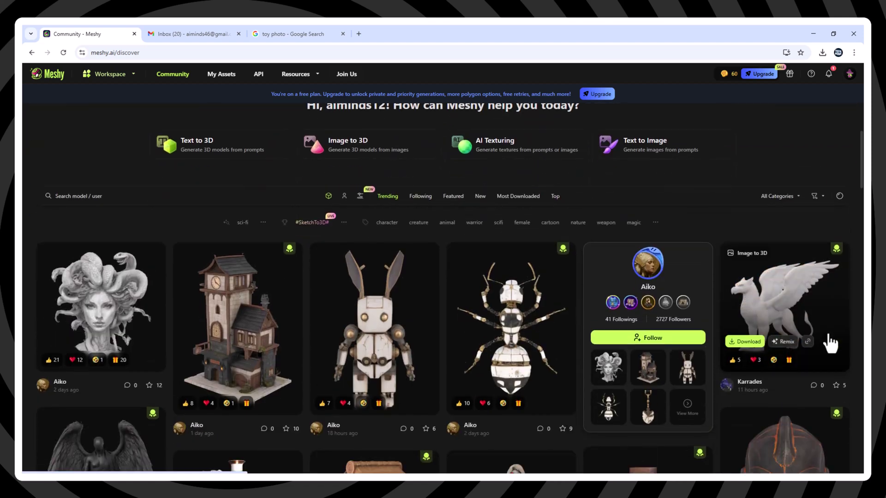
# Step: Filter Community by #SketchTo3D# and sci-fi, open the Character tag page in a new tab, then return
pyautogui.click(658, 225)
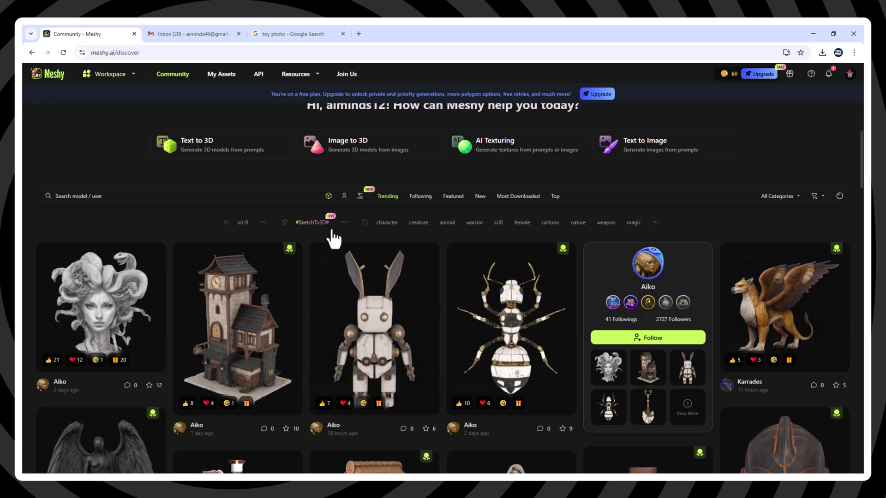
pyautogui.click(313, 223)
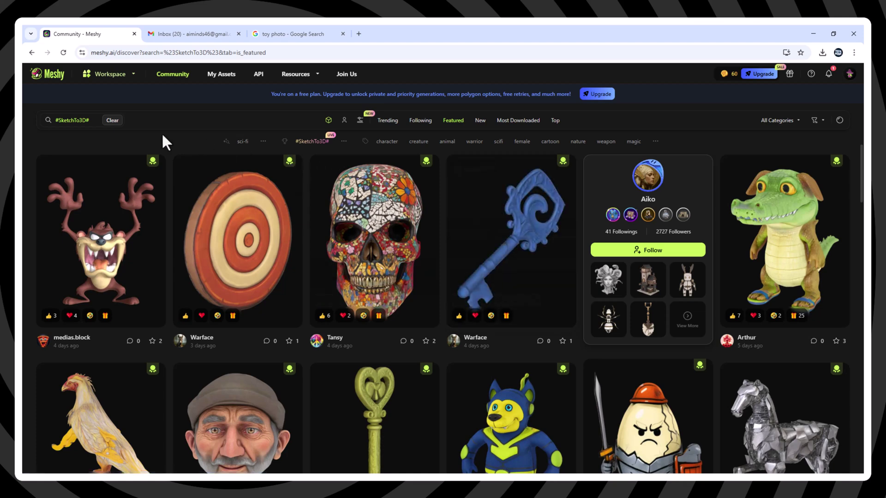
pyautogui.scroll(2, 534, 328)
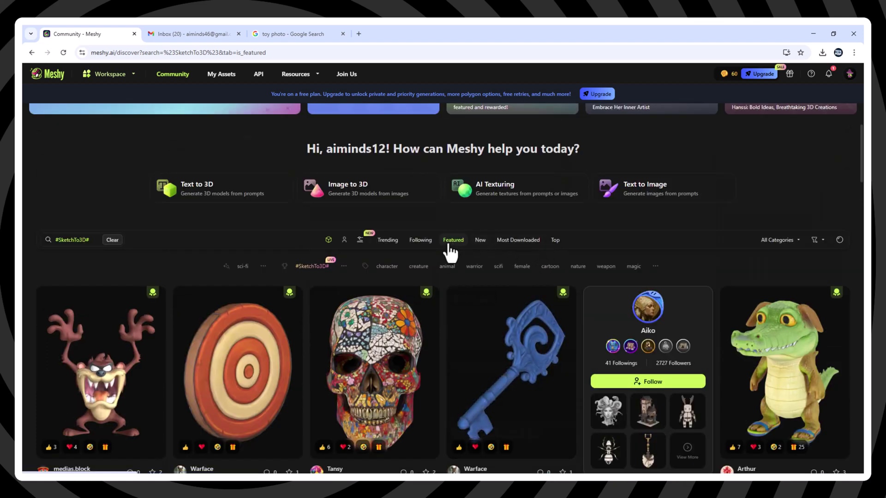
pyautogui.click(477, 243)
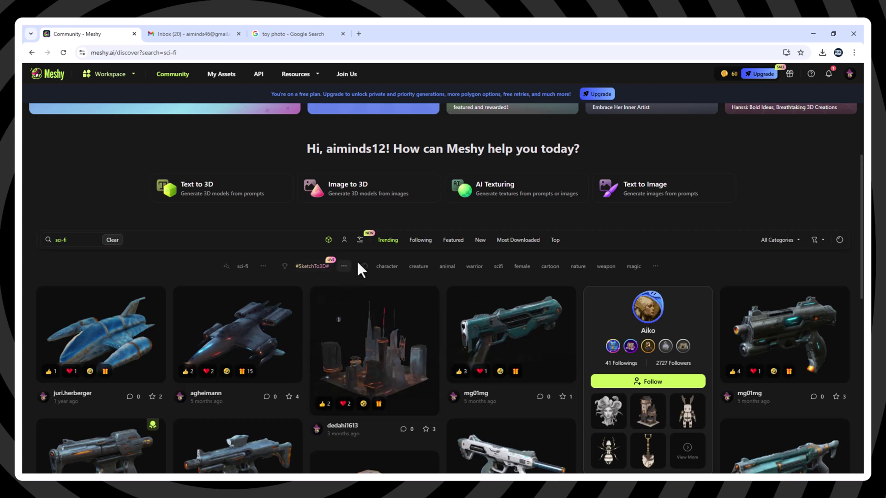
pyautogui.click(386, 266)
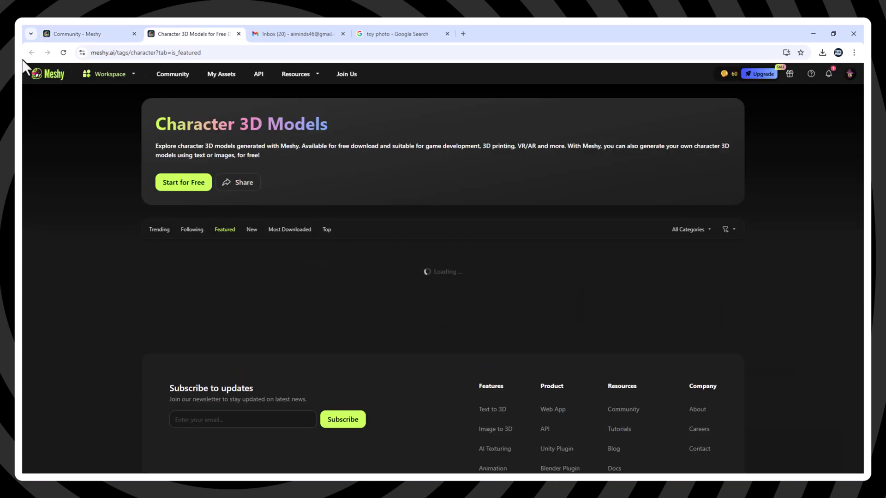
pyautogui.click(83, 34)
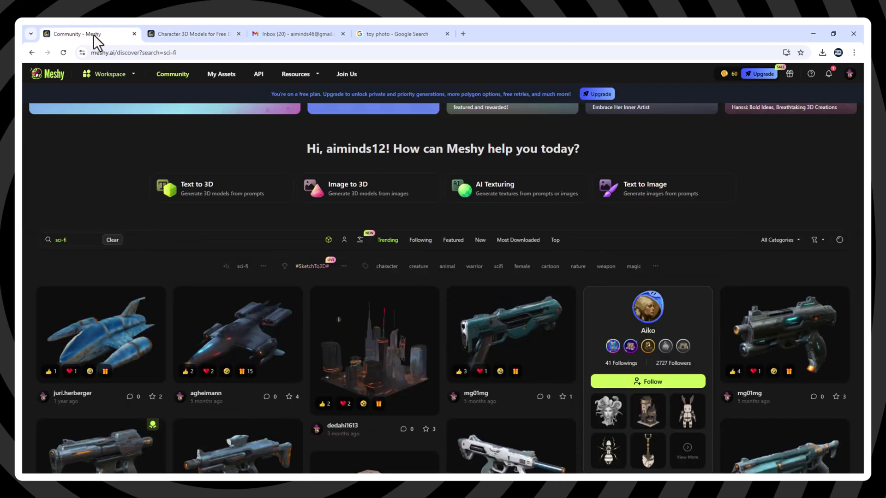
pyautogui.scroll(2, 222, 211)
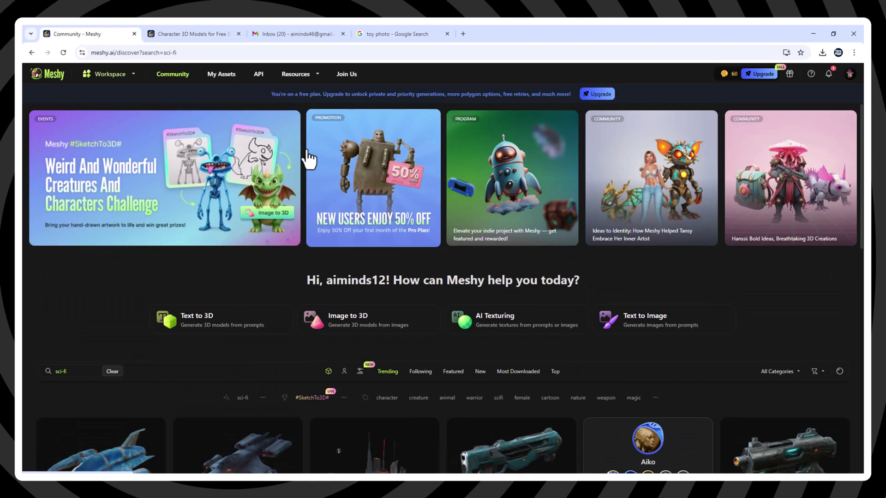